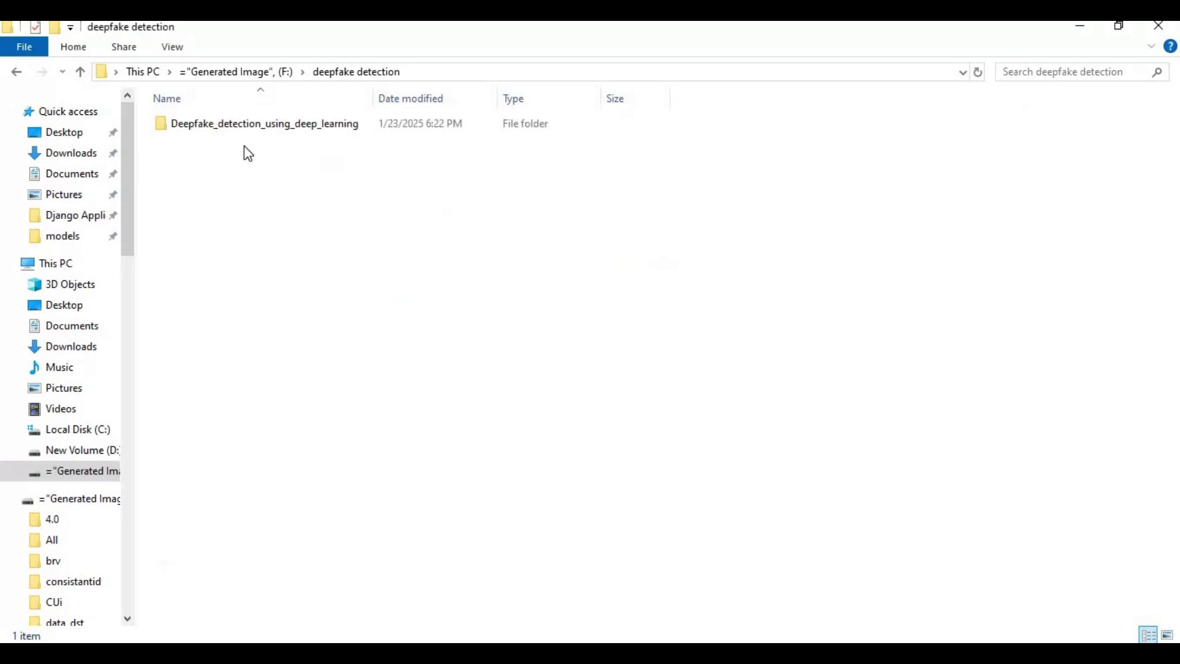
Open Deepfake_detection_using_deep_learning > Django Application and copy the folder's full path.
double_click(227, 126)
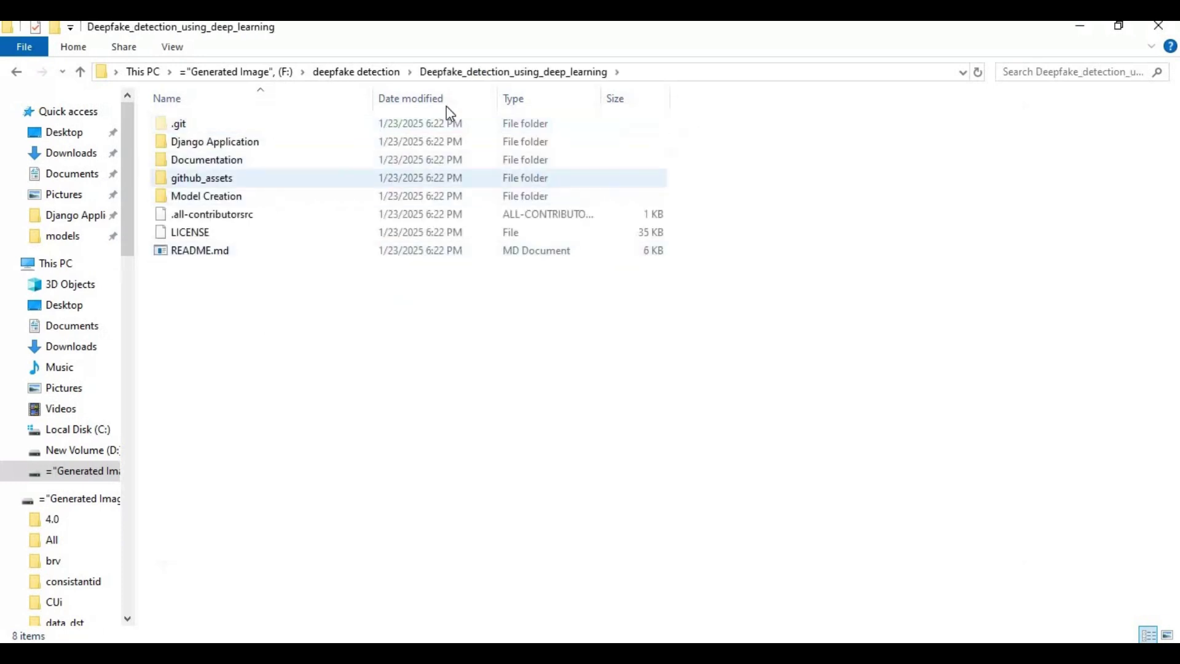
double_click(222, 145)
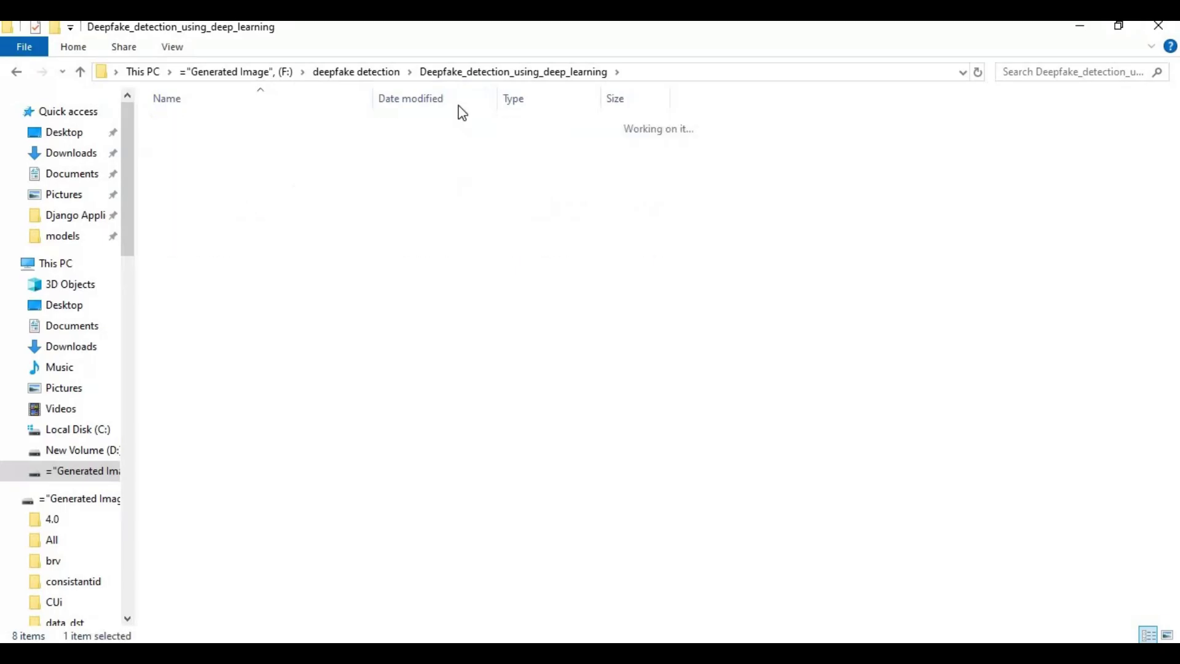
left_click(765, 72)
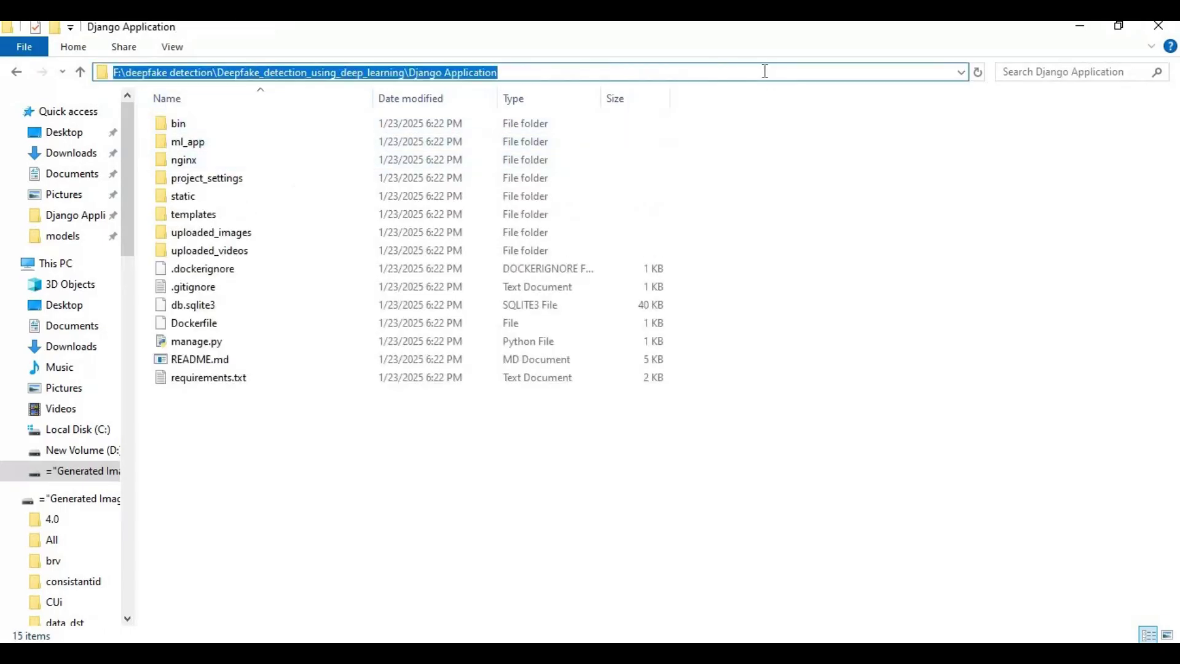
right_click(497, 74)
left_click(564, 135)
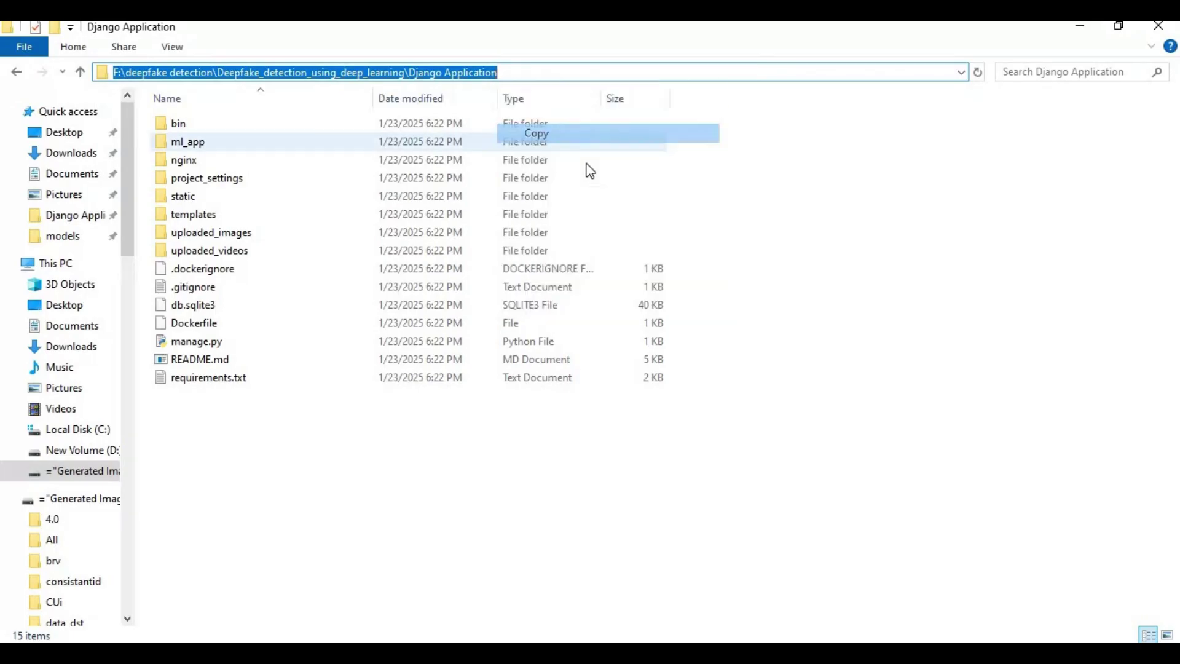
Change the Command Prompt directory to the copied Django Application path.
key("alt+Tab")
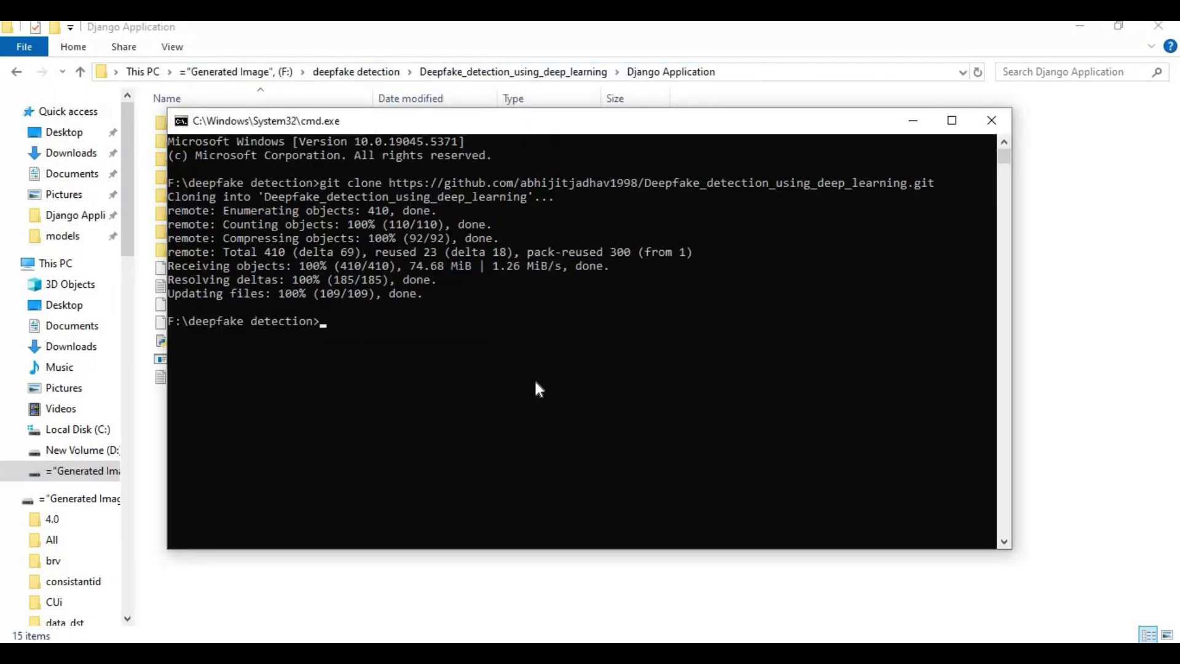
type("cd")
key("ctrl+v")
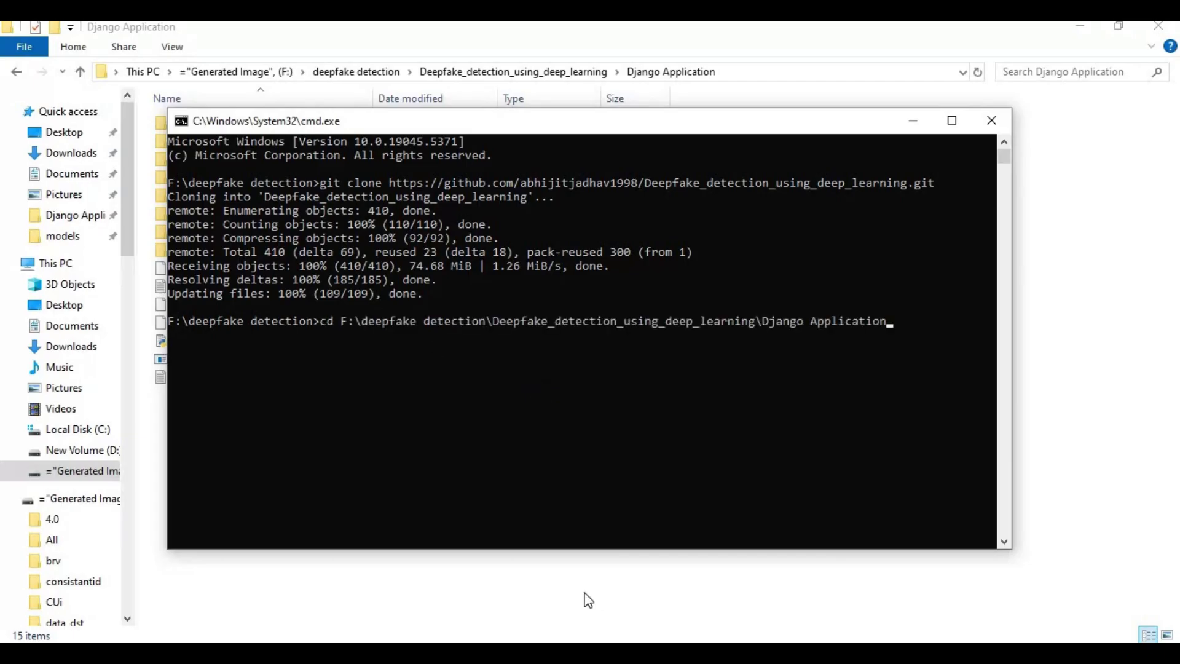
key("Return")
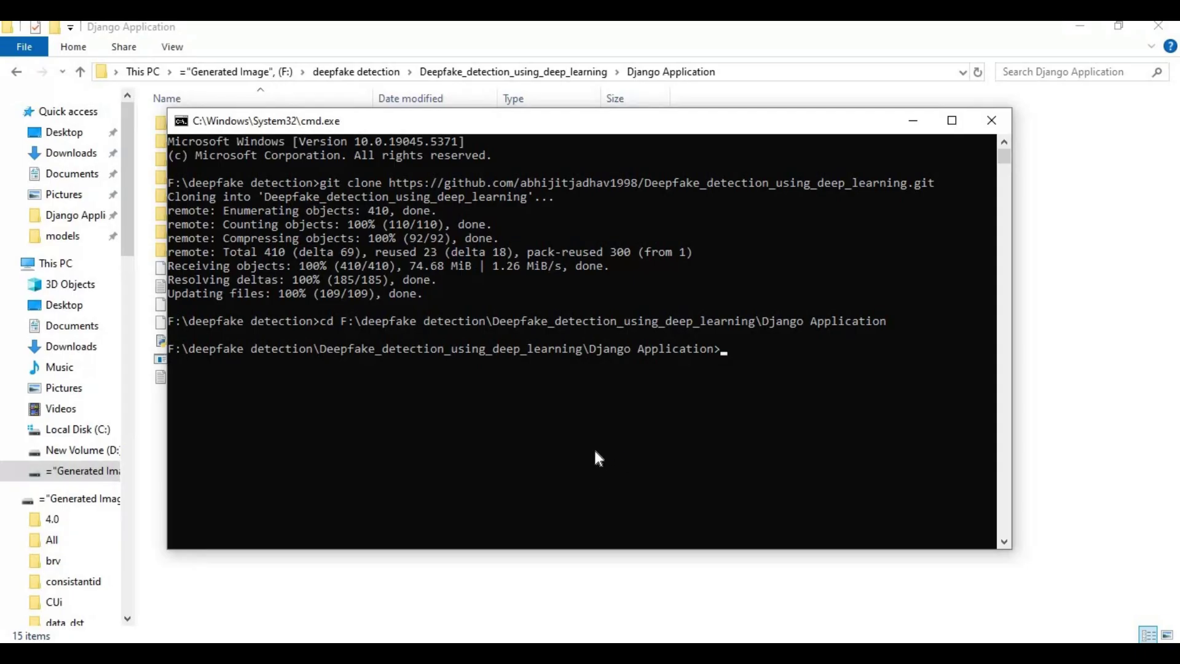
Create a Python 3.10 virtual environment named venv with py -3.10 -m venv venv.
type("py -3.10 -m venv venv")
key("Return")
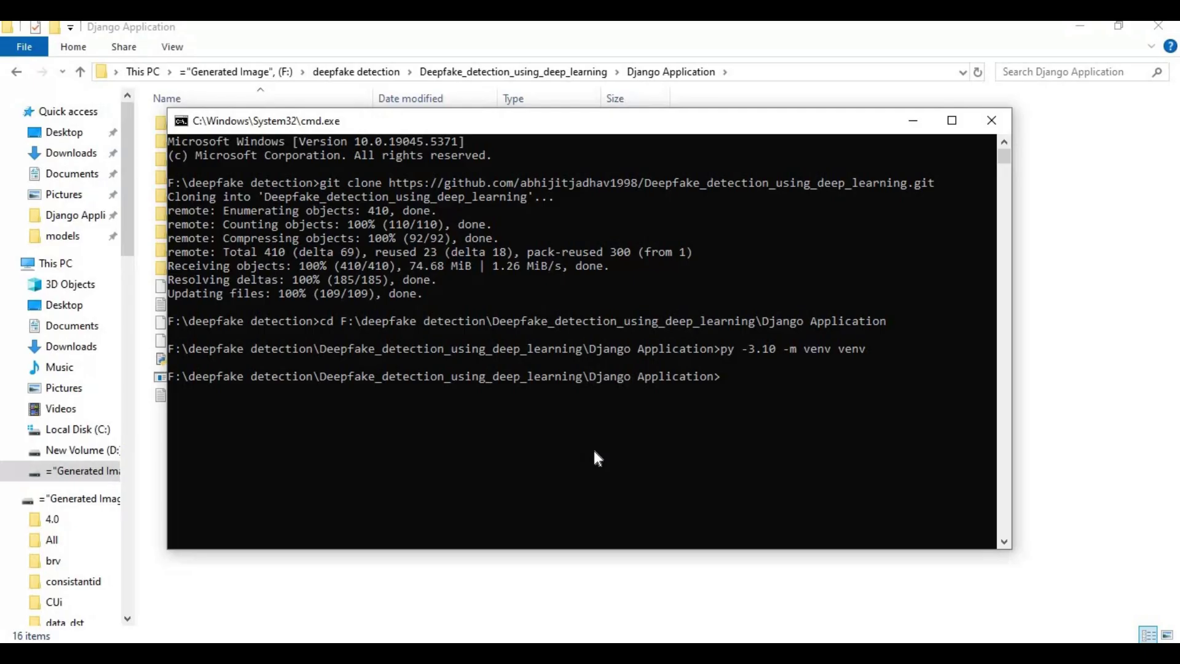
Activate venv with venv\scripts\activate, then select requirements.txt in the Django Application folder.
type("venv\\scripts\\activate")
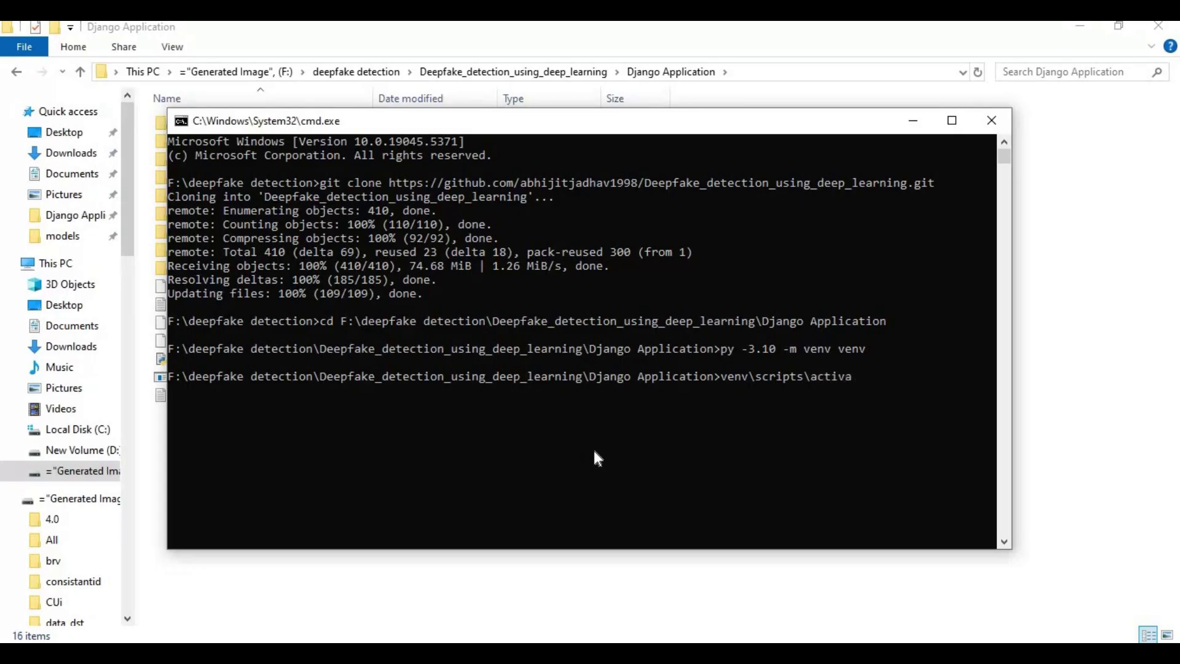
key("Return")
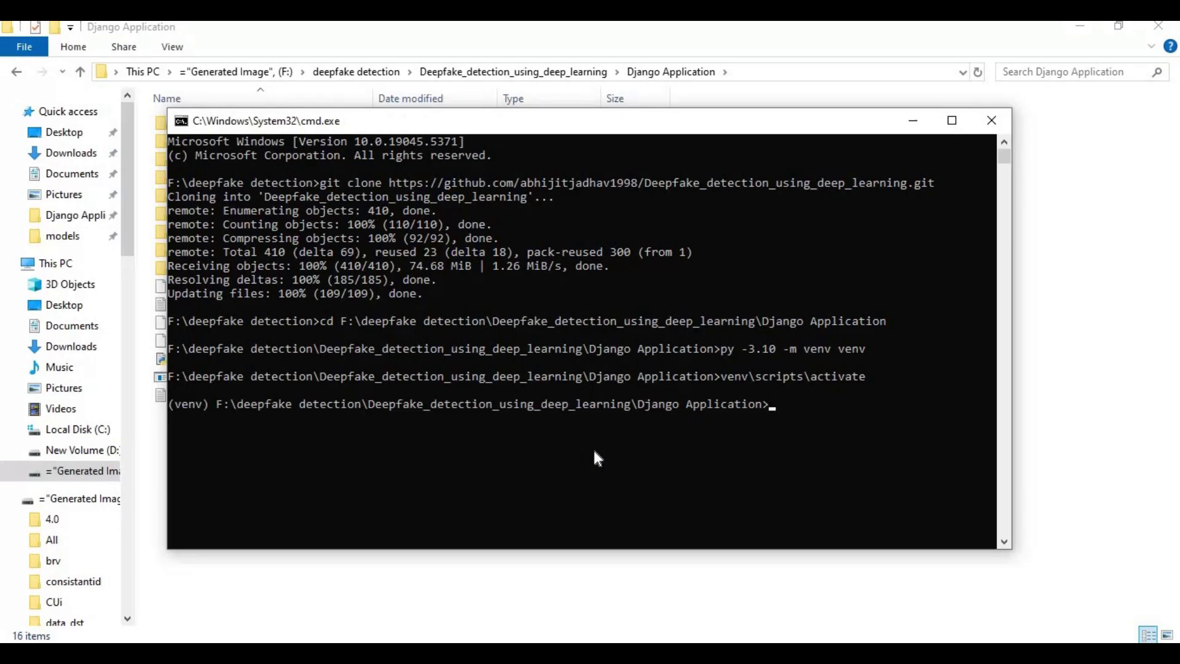
left_click(472, 568)
left_click(212, 397)
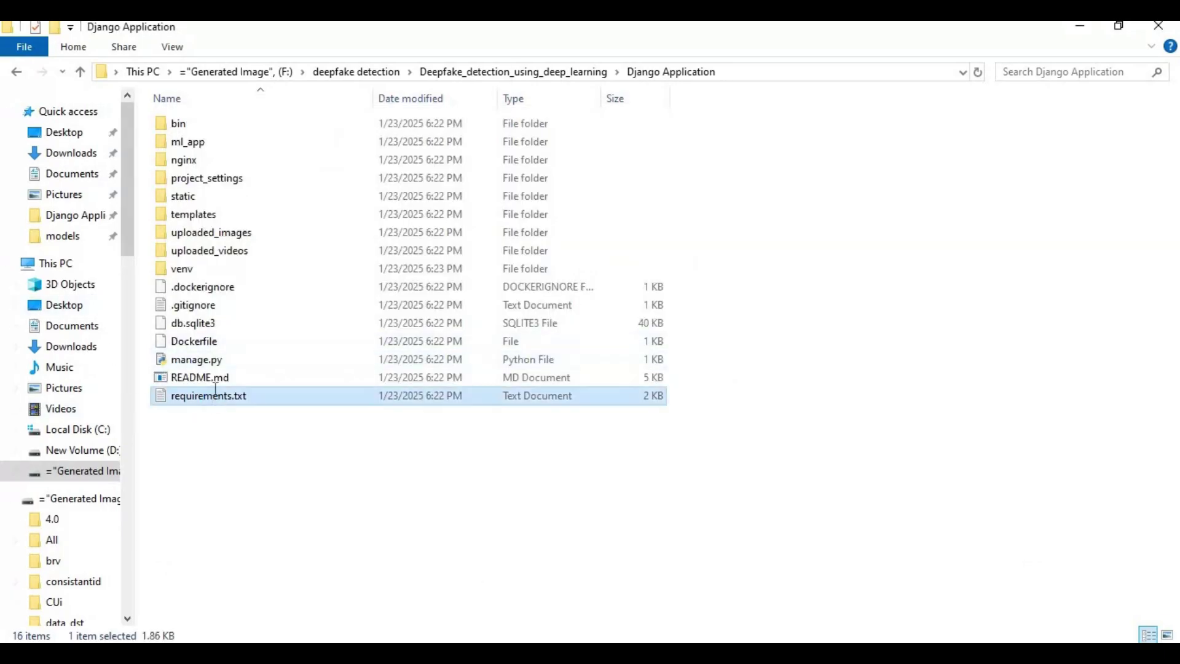
Remove the ==0.5.7 pin from pywinpty in requirements.txt and save the file.
double_click(212, 395)
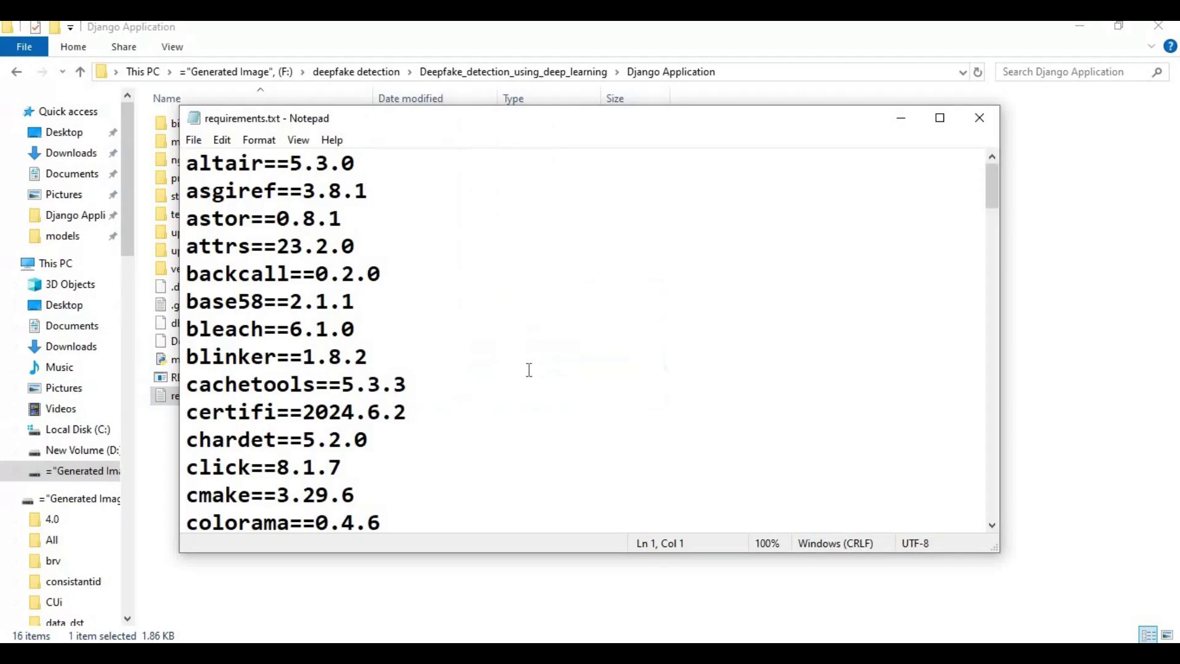
scroll(528, 369, "down", 15)
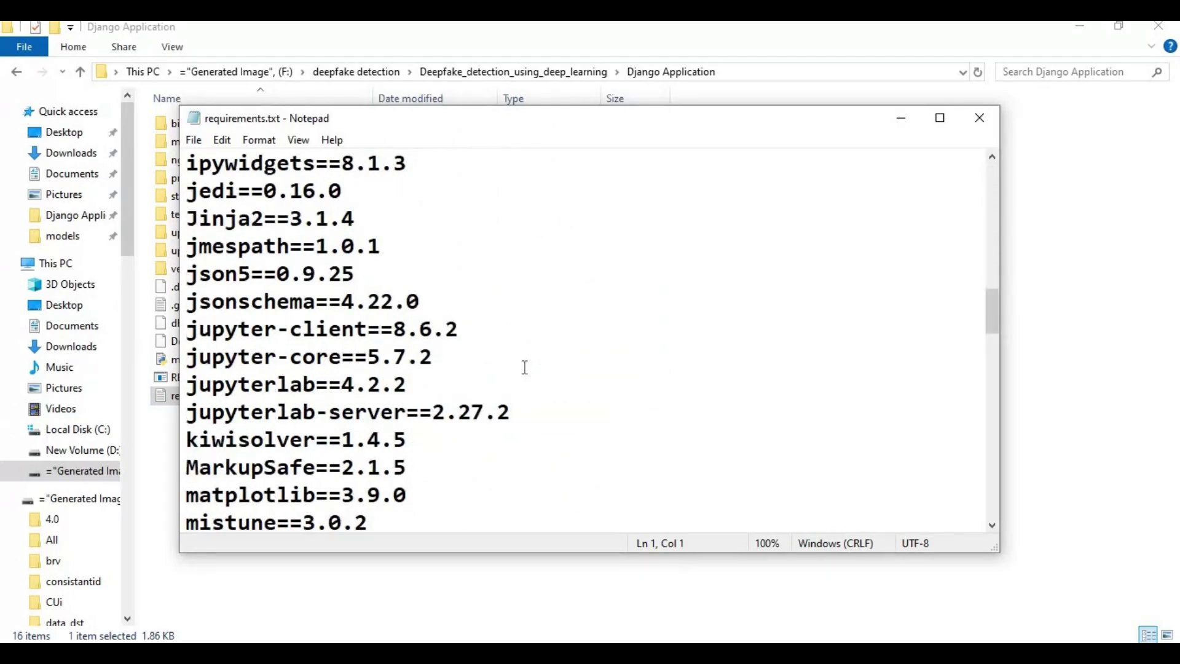
scroll(525, 366, "down", 8)
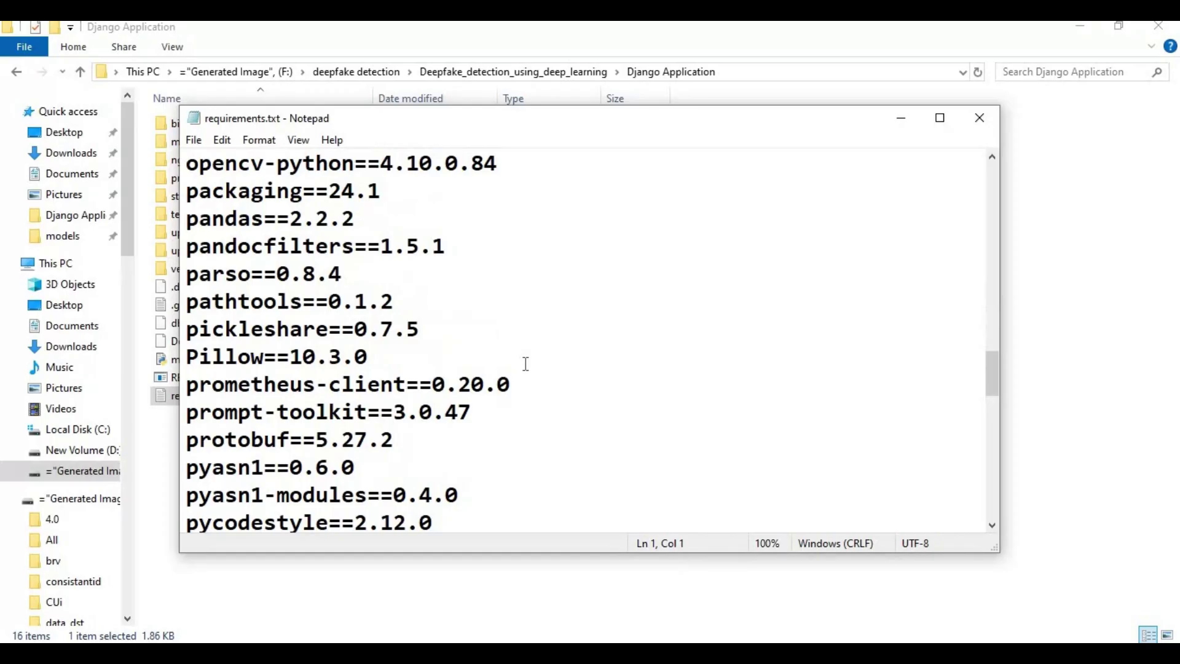
scroll(526, 363, "down", 4)
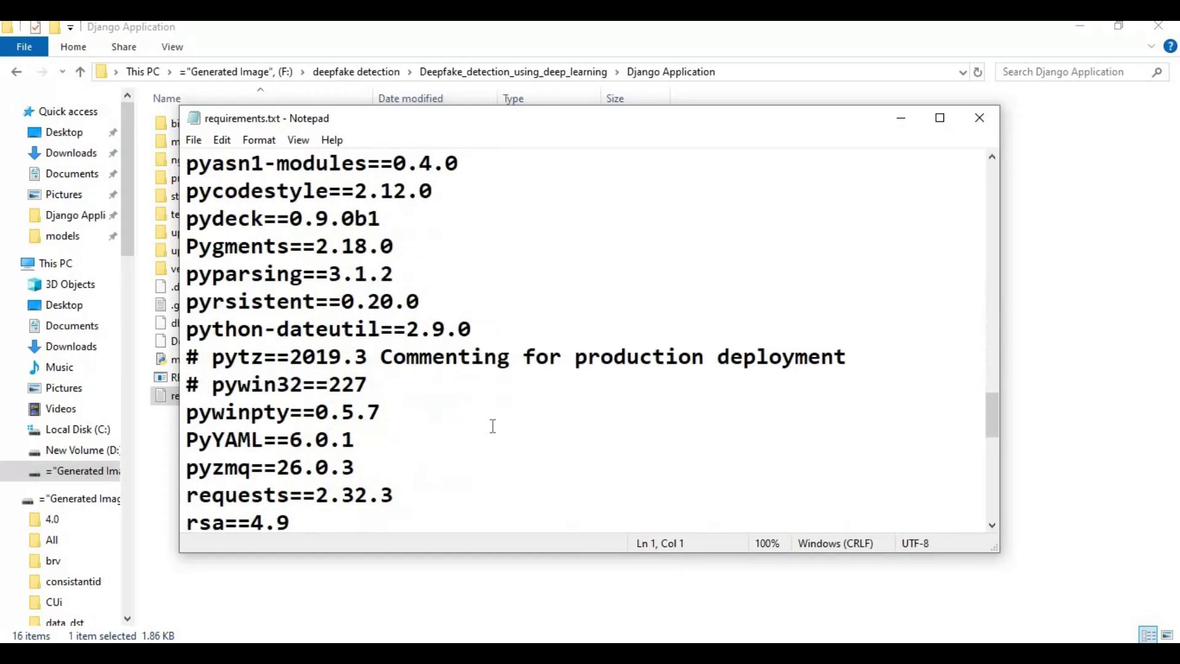
left_click_drag(294, 413, 393, 416)
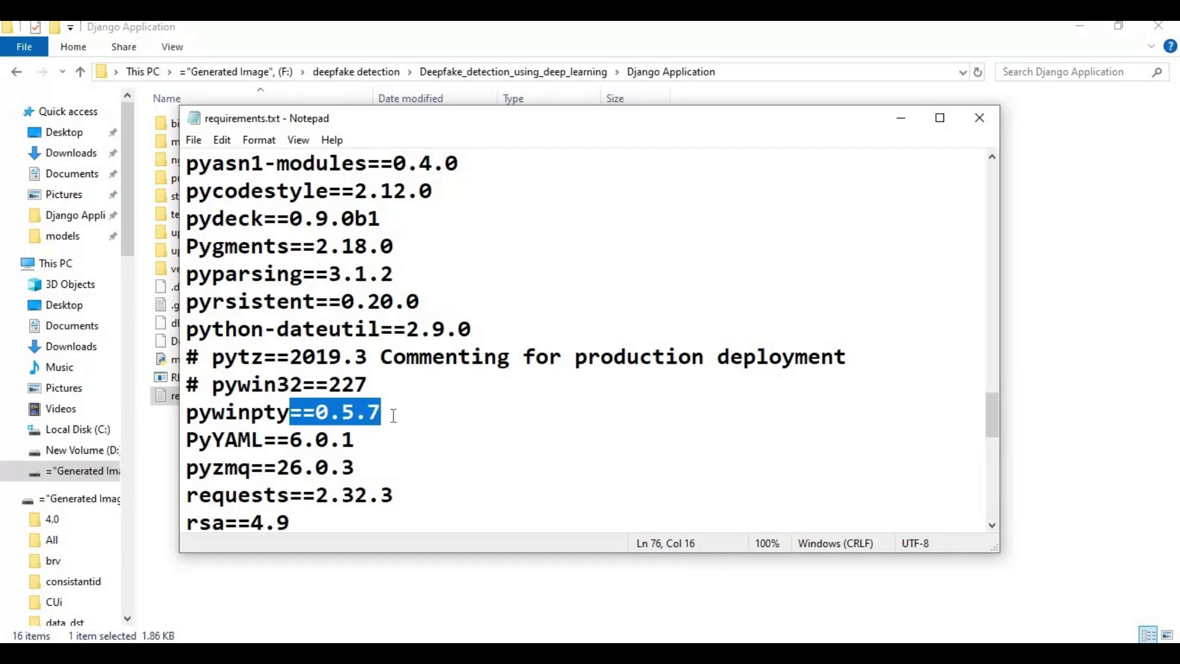
key("BackSpace")
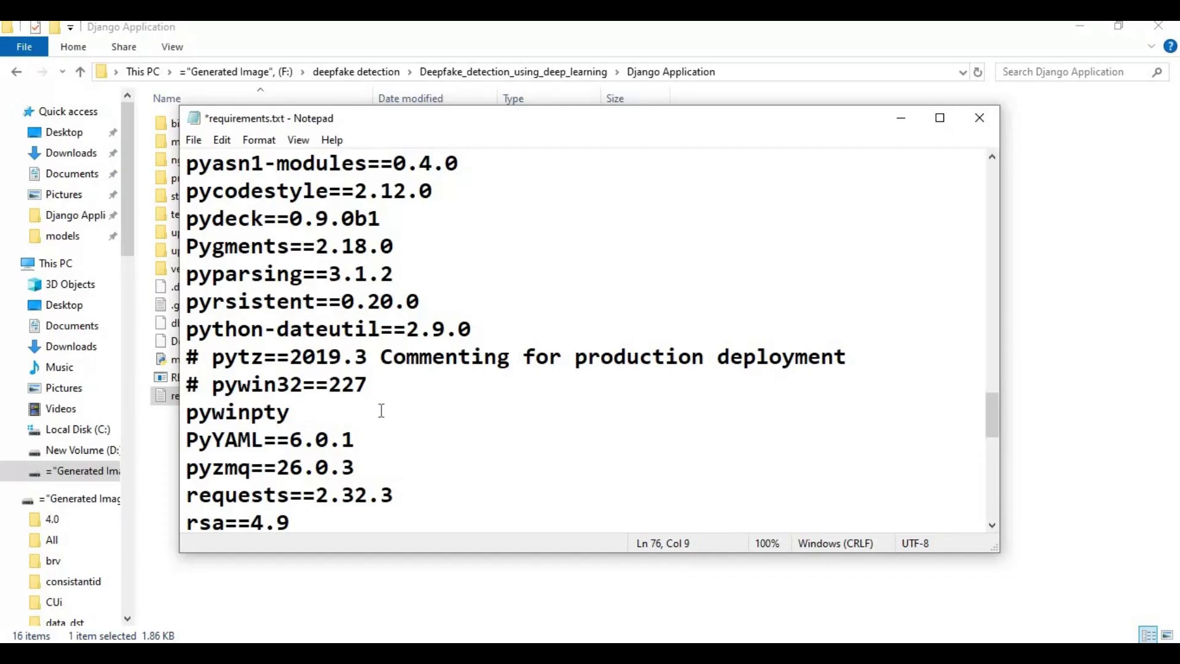
left_click(200, 147)
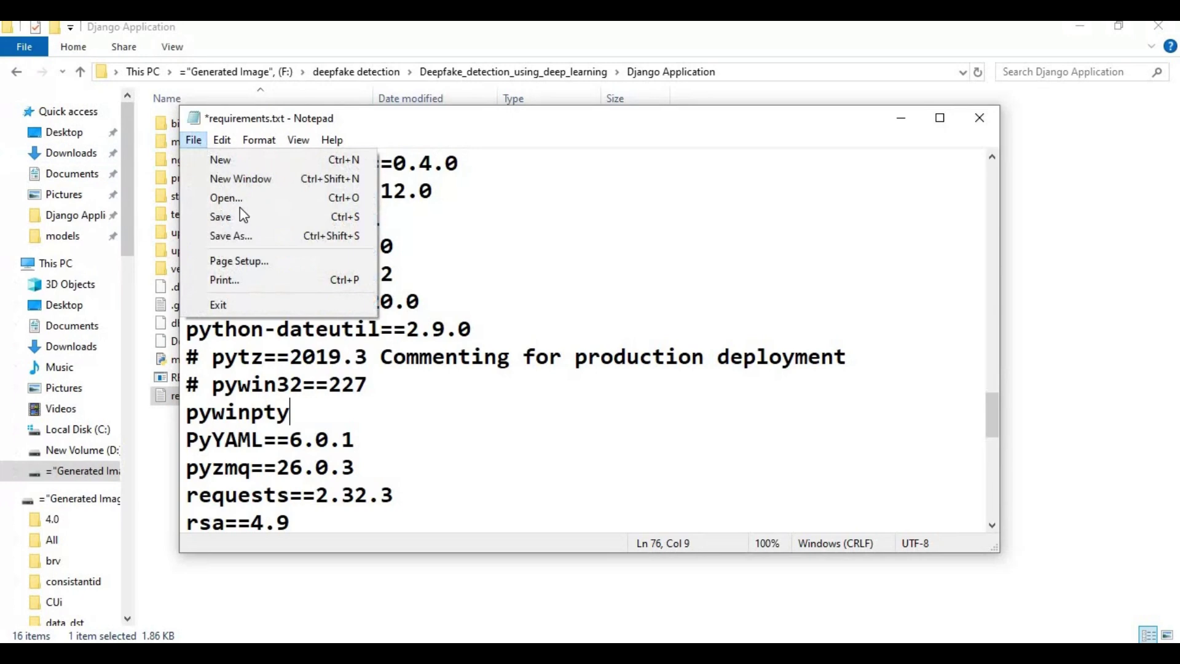
left_click(240, 216)
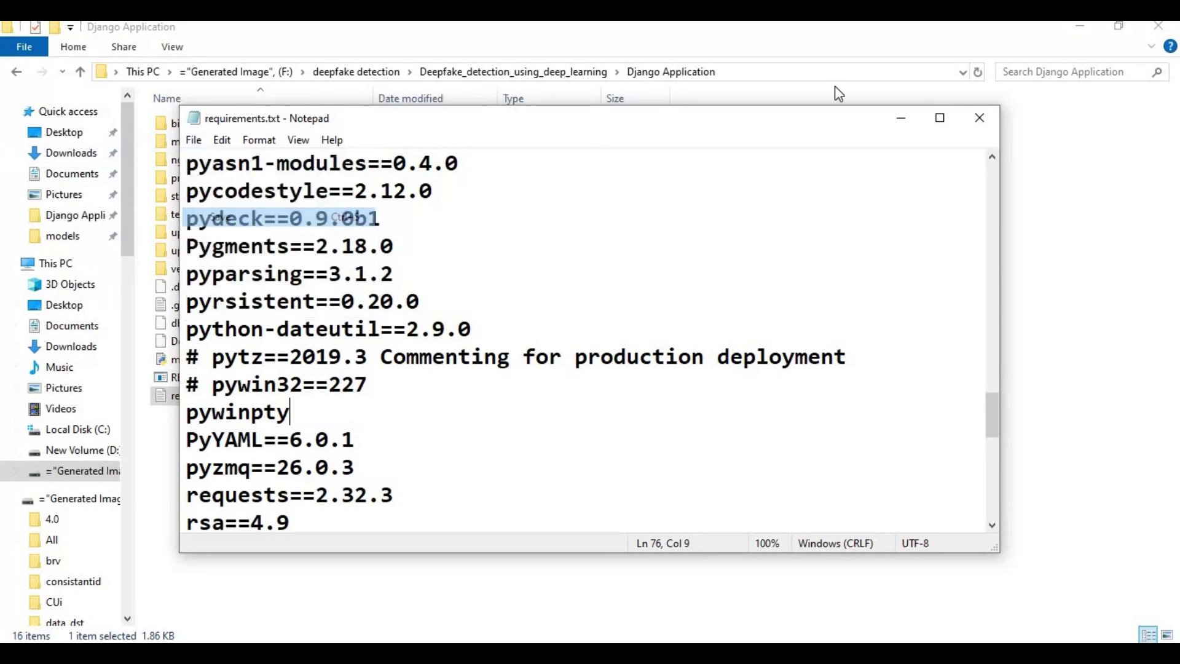
left_click(977, 119)
key("alt+Tab")
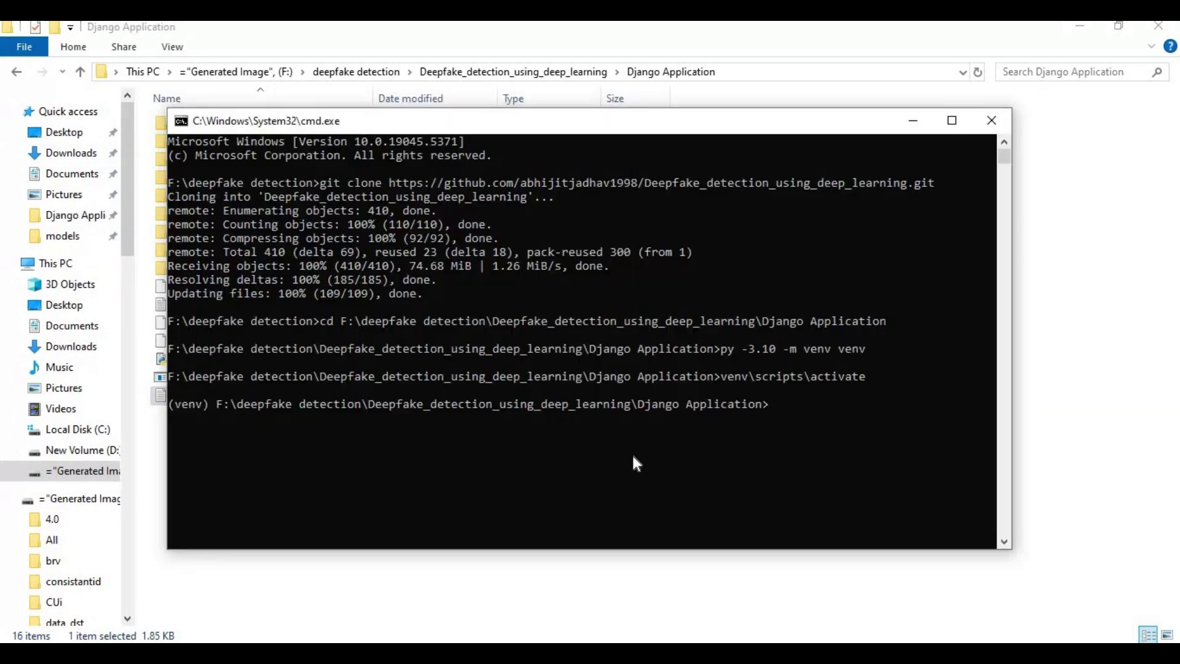
Run pip install -r requirements.txt inside the activated venv.
type("pip install -r requirements.txt")
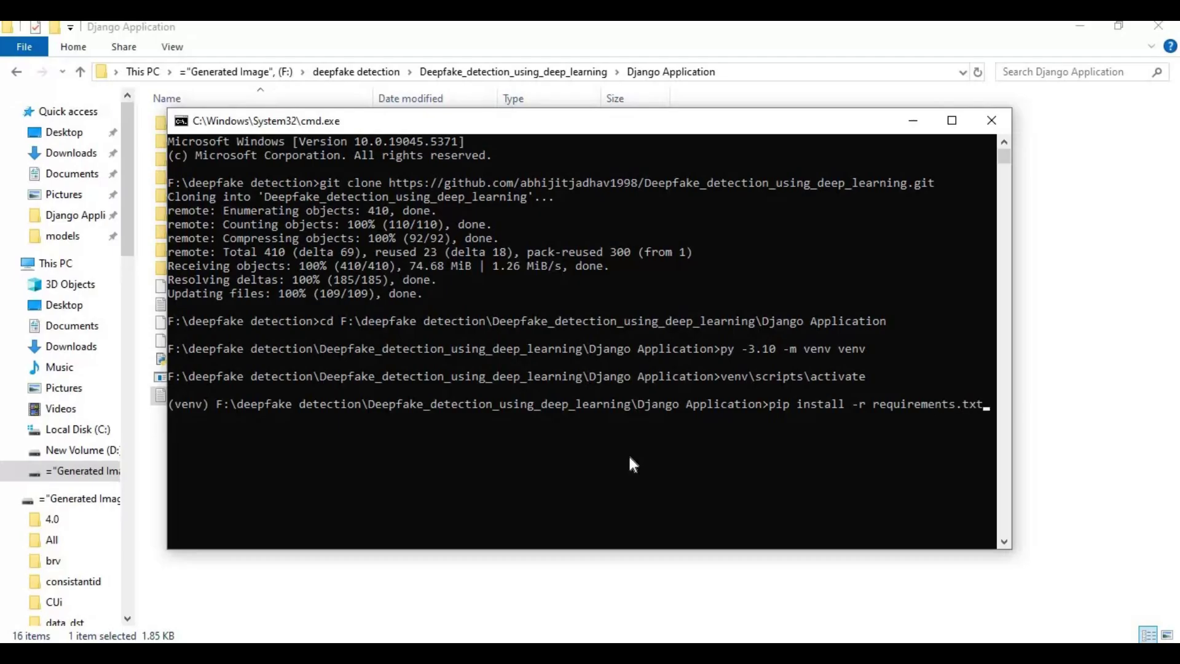
key("Return")
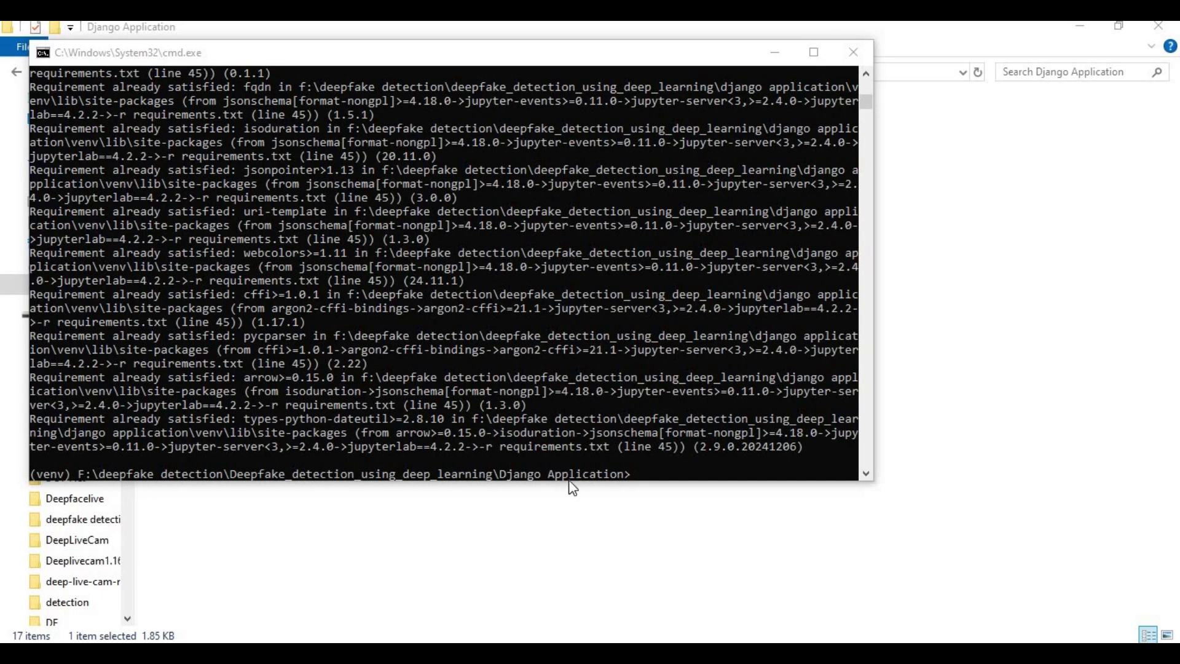
Select the models folder in Django Application, then go to the GitHub repository in the browser.
left_click(529, 499)
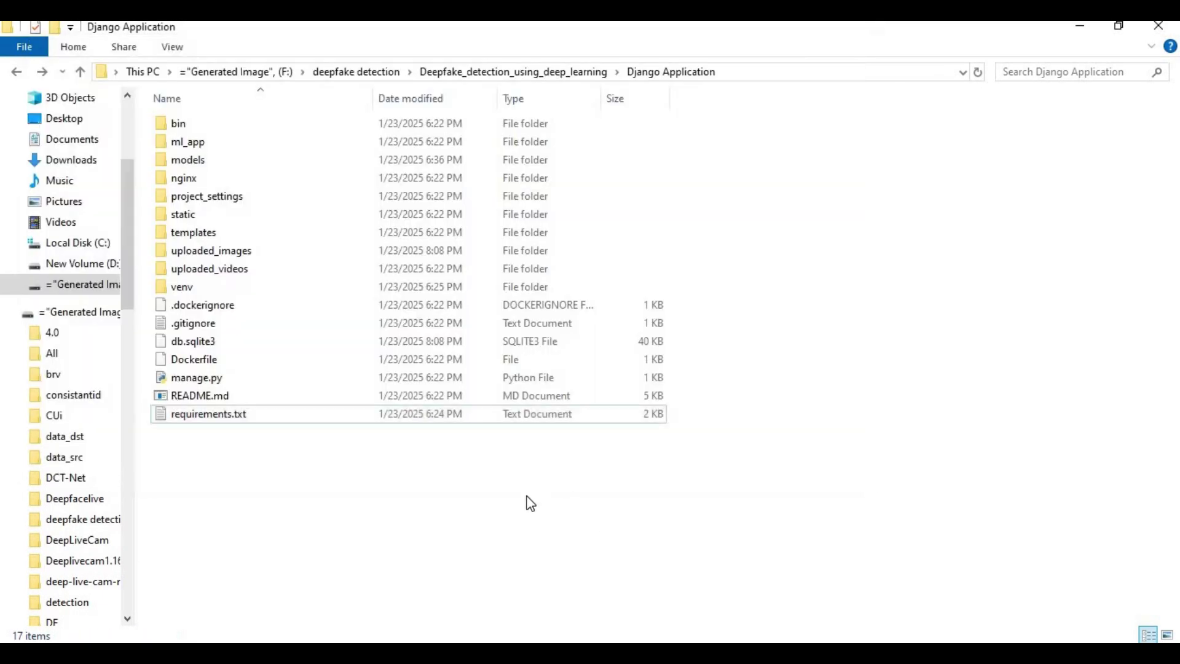
left_click(203, 161)
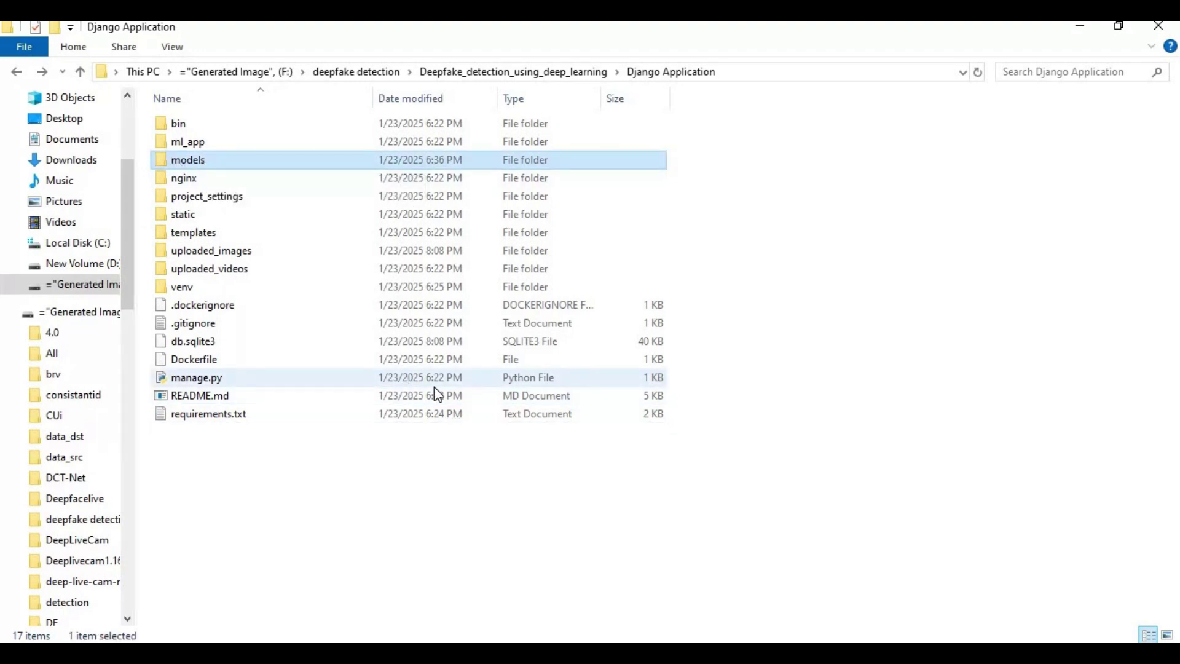
key("alt+Tab")
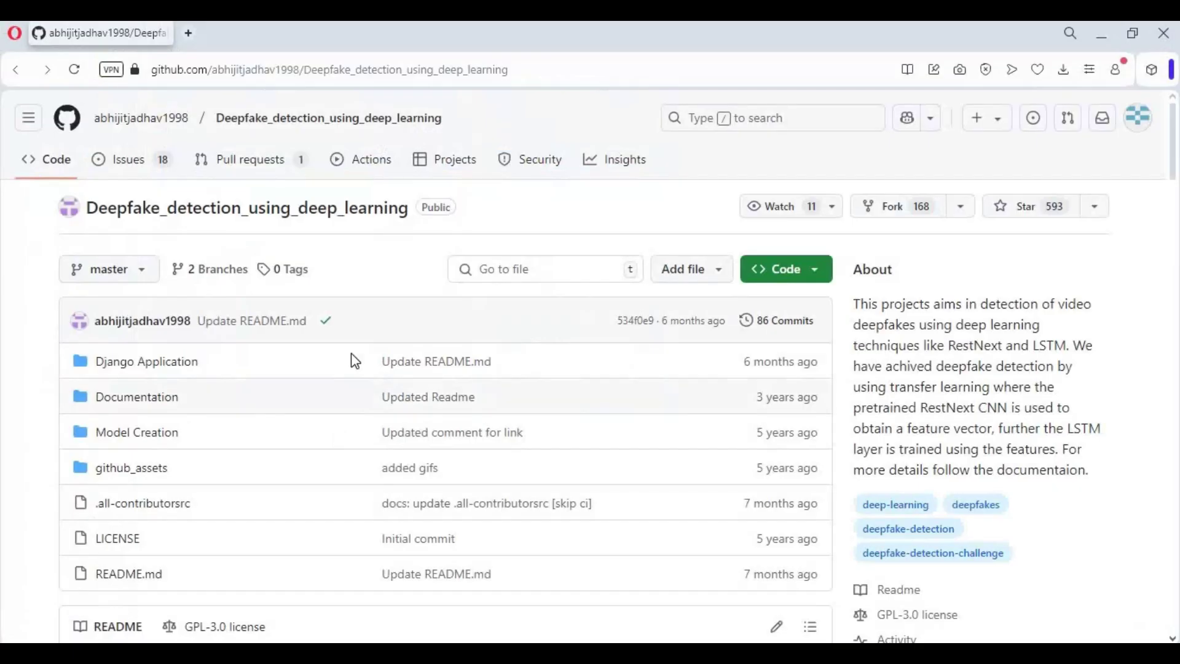
Follow the Google Drive models link in the Django Application README's 'Running application locally' section.
left_click(198, 369)
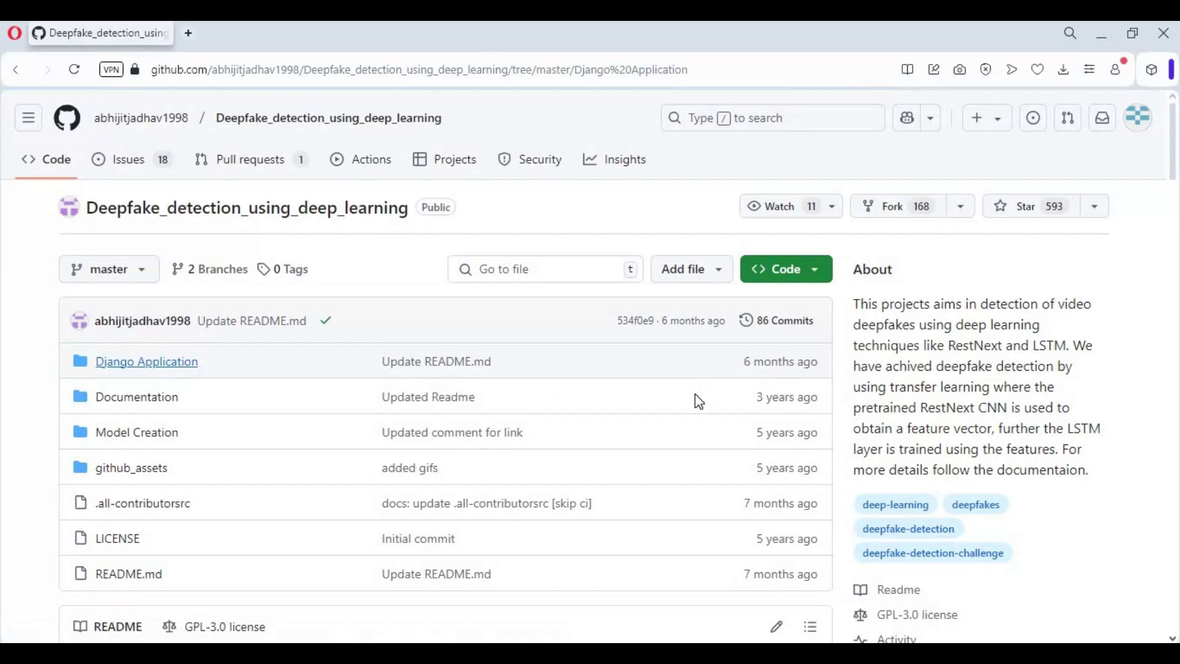
scroll(701, 414, "down", 8)
scroll(700, 418, "down", 12)
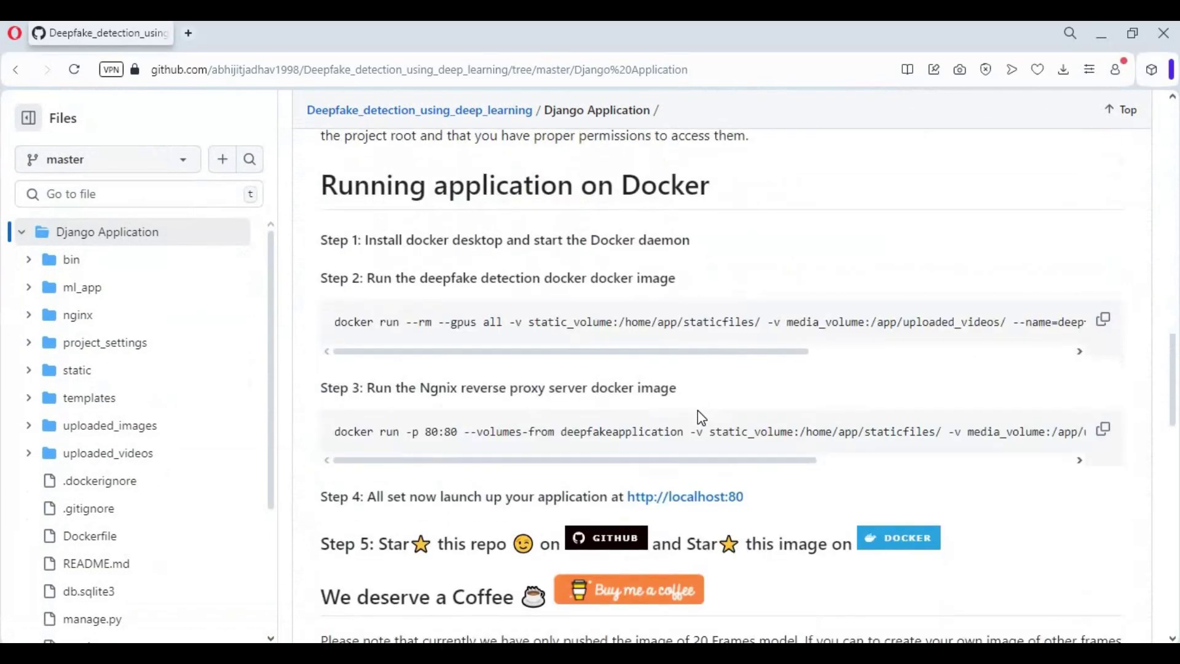
scroll(701, 418, "down", 2)
scroll(700, 418, "down", 5)
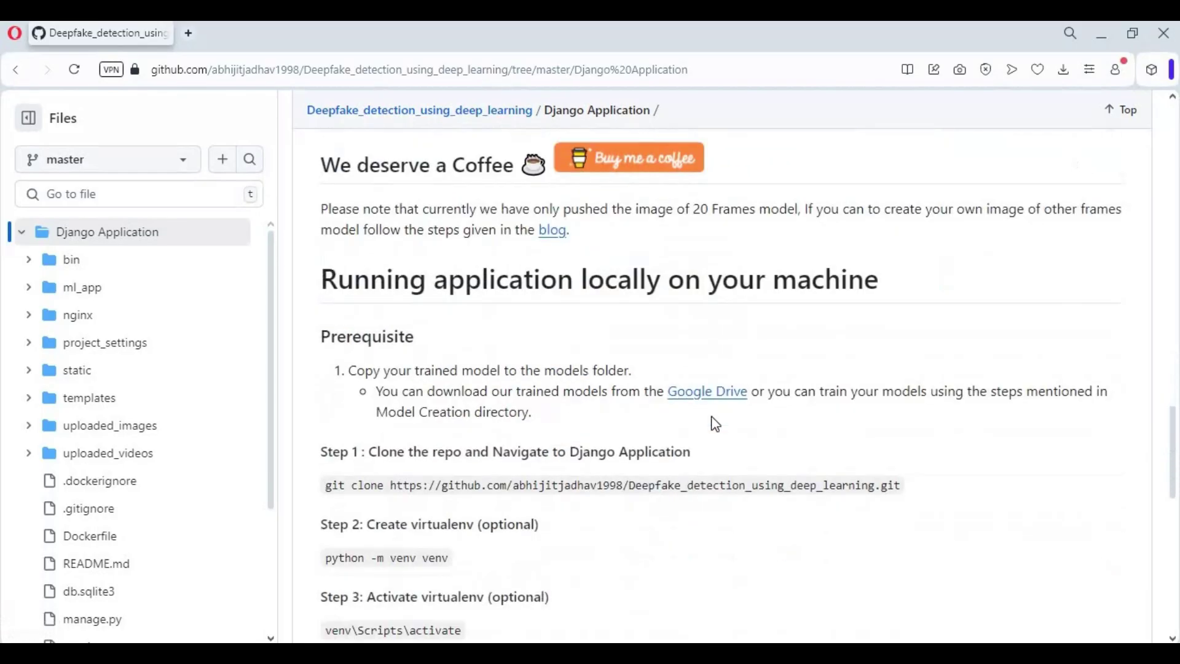
left_click(711, 395)
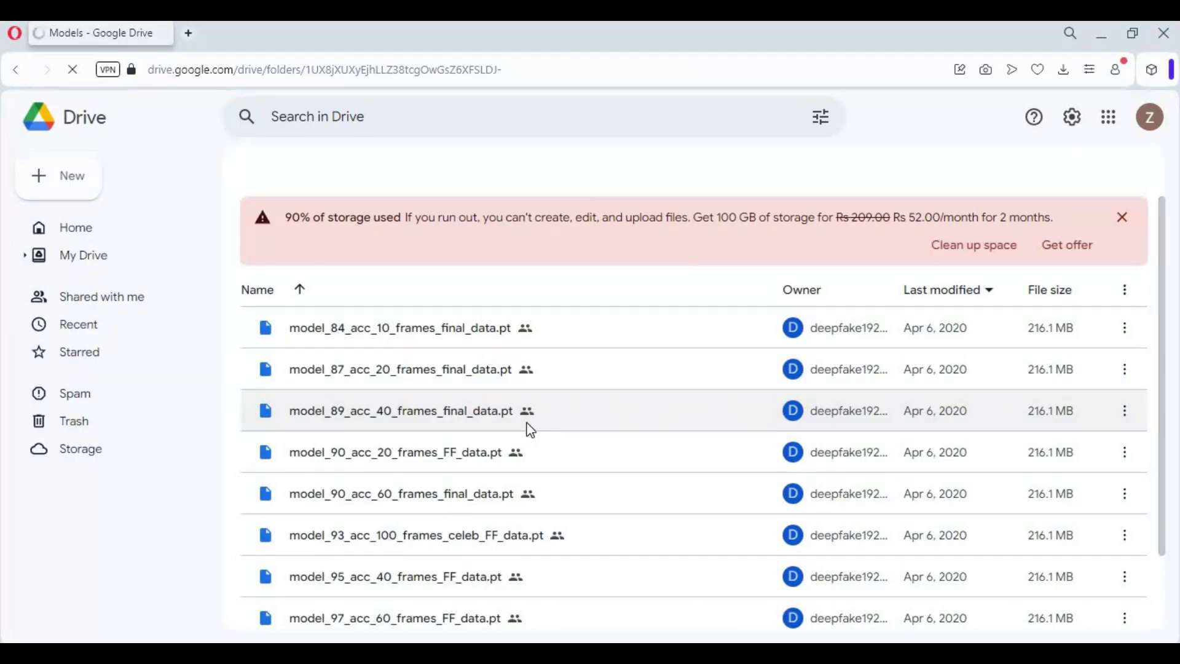
Review the Drive Models list, then open the local models folder holding five .pt files.
scroll(467, 369, "down", 3)
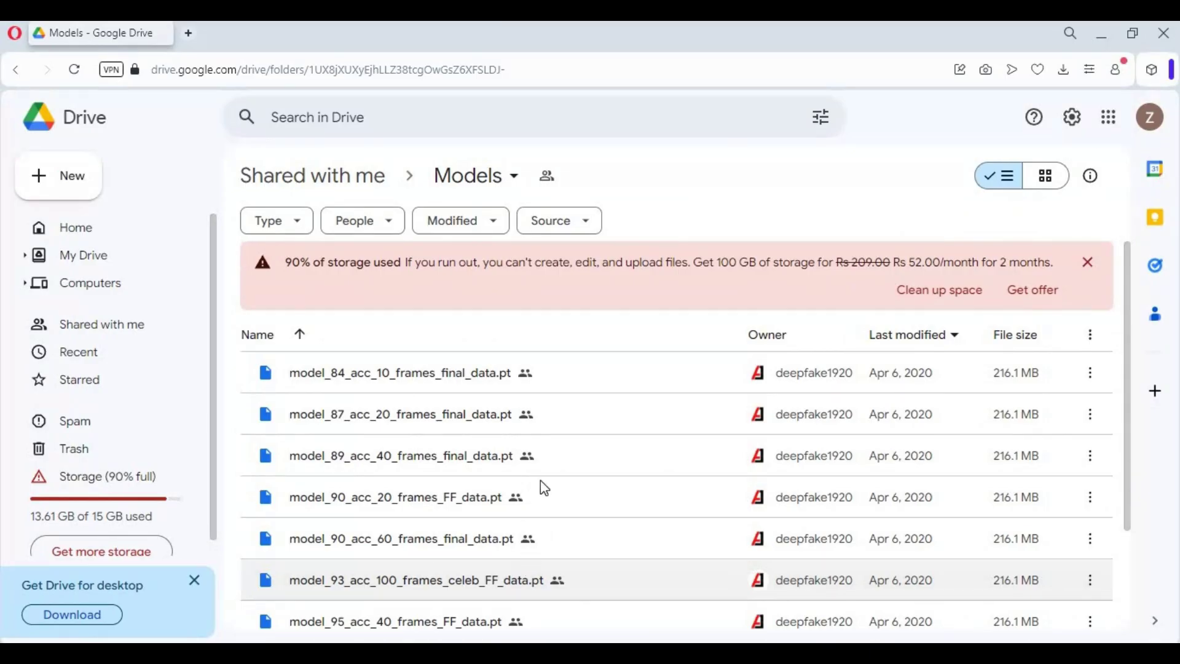
left_click(360, 556)
double_click(201, 161)
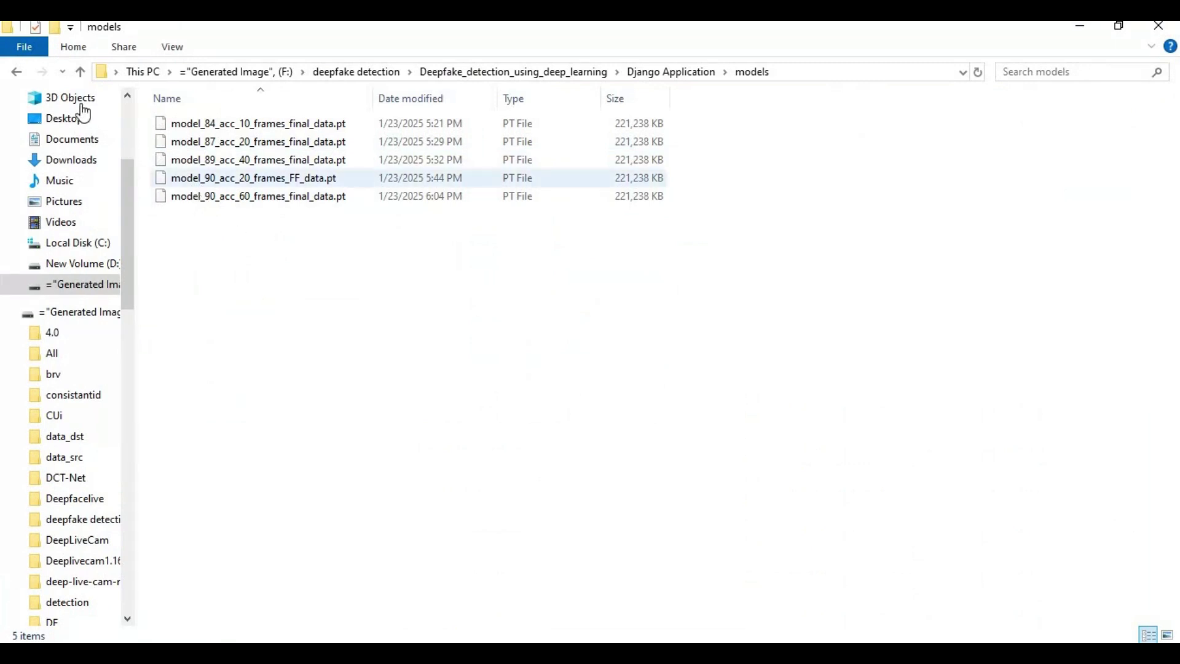
Go up to Django Application in Explorer and navigate the browser back from Drive's Models page.
left_click(80, 72)
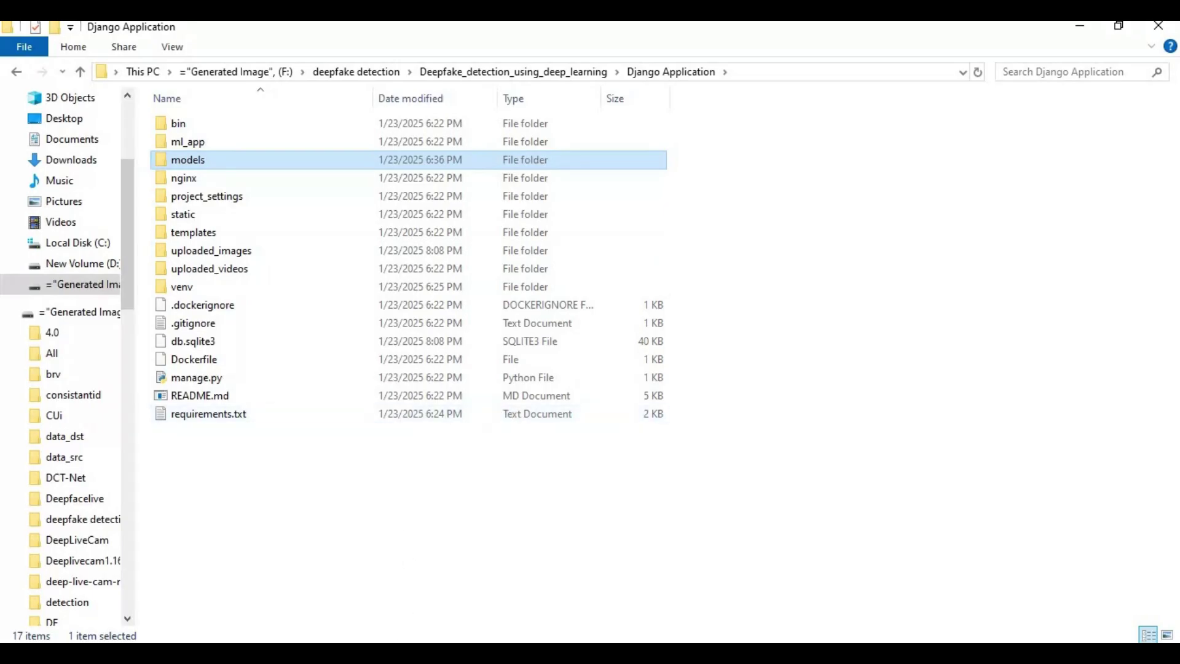
left_click(399, 578)
left_click(16, 69)
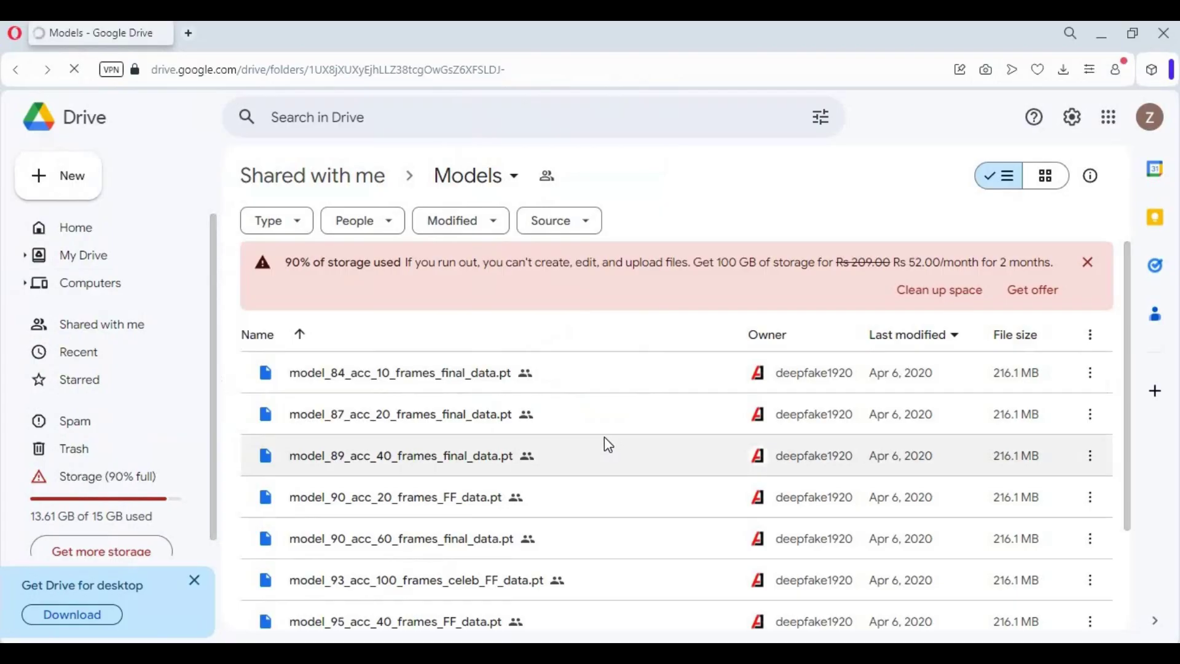
Copy the 'python manage.py runserver' command from the README's Step 6.
scroll(602, 444, "down", 20)
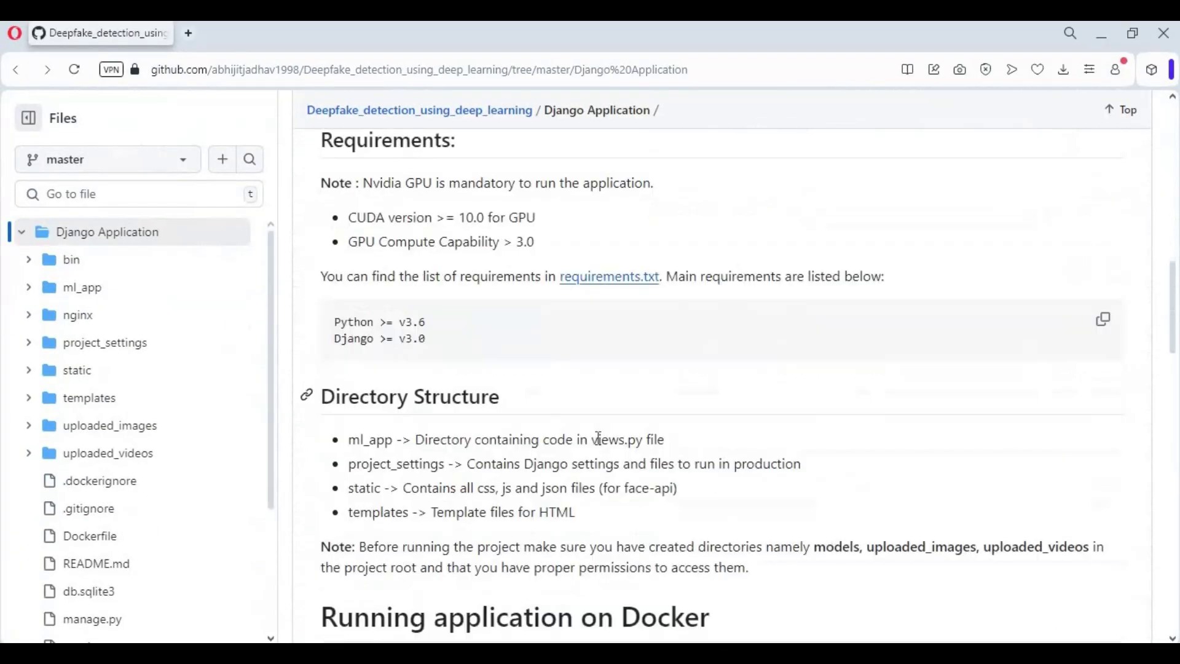
scroll(599, 445, "down", 10)
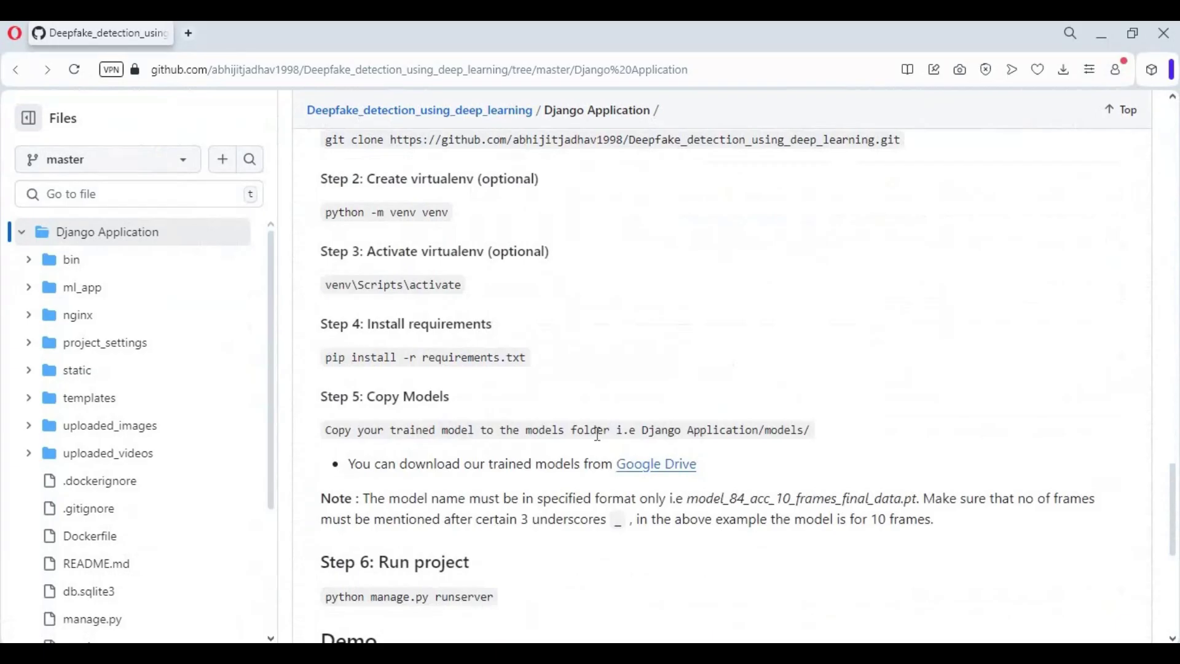
scroll(597, 433, "down", 3)
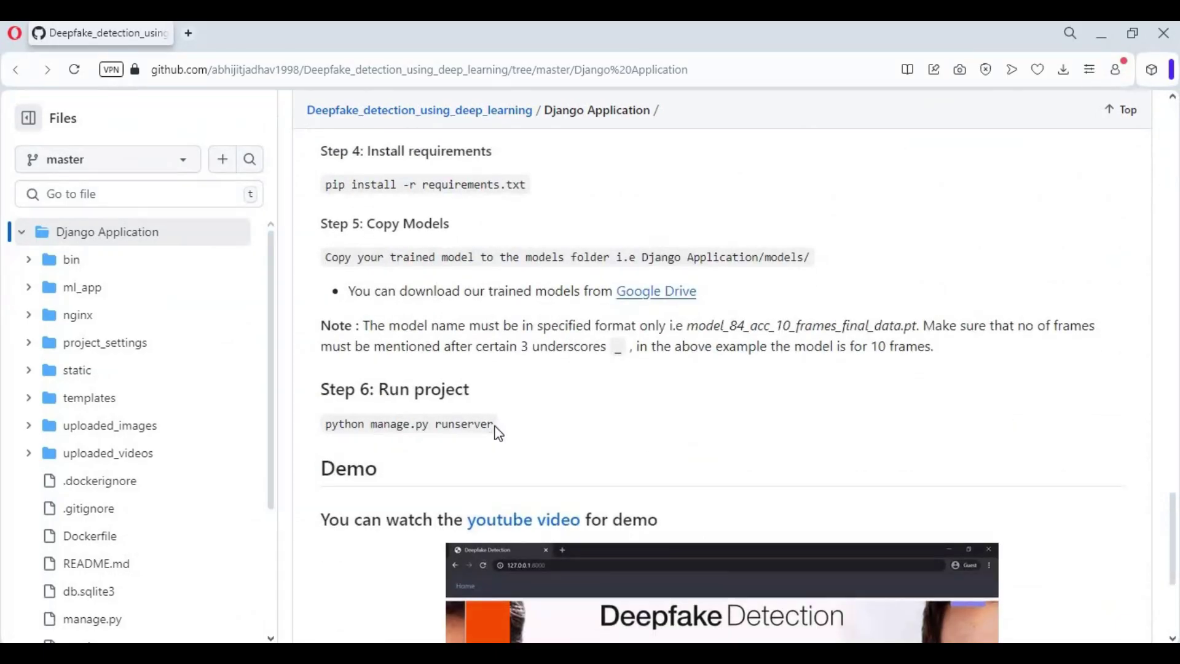
left_click_drag(298, 430, 266, 429)
left_click(334, 439)
triple_click(327, 432)
key("ctrl+c")
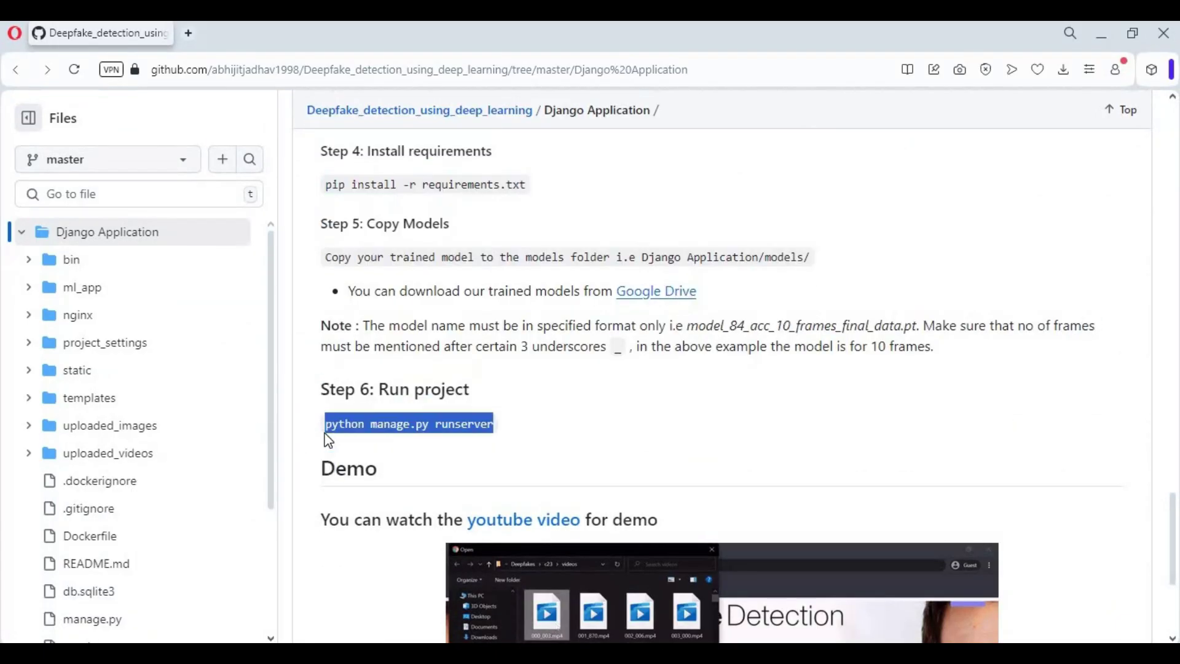
left_click(408, 389)
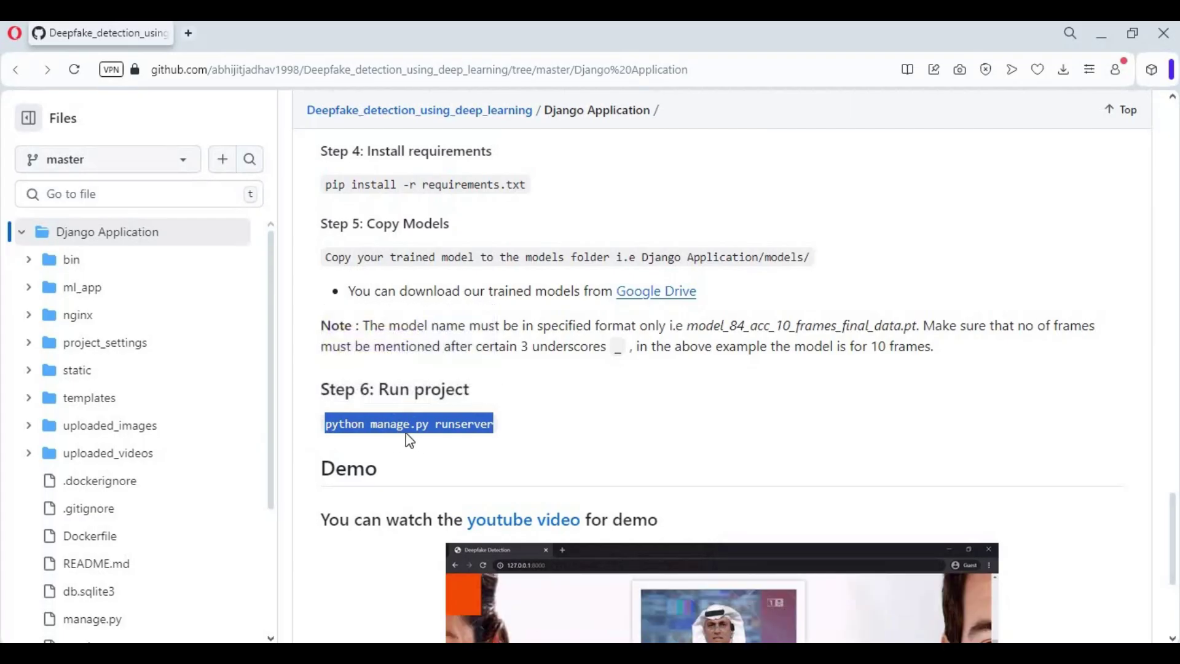
key("alt+Tab")
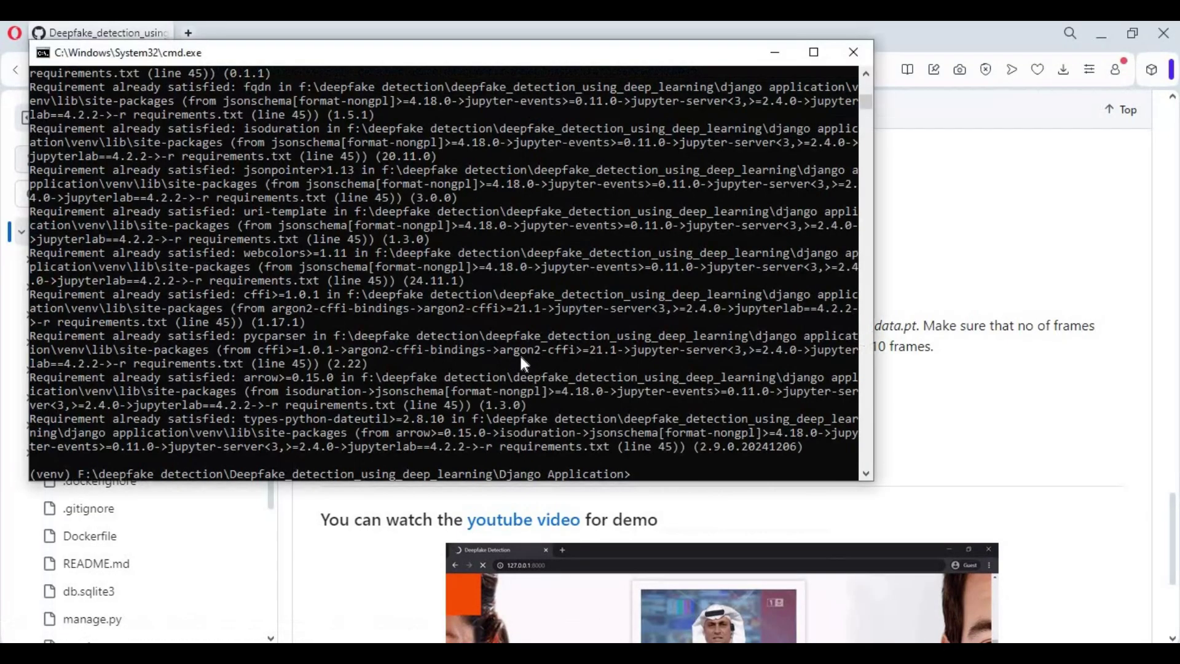
key("ctrl+v")
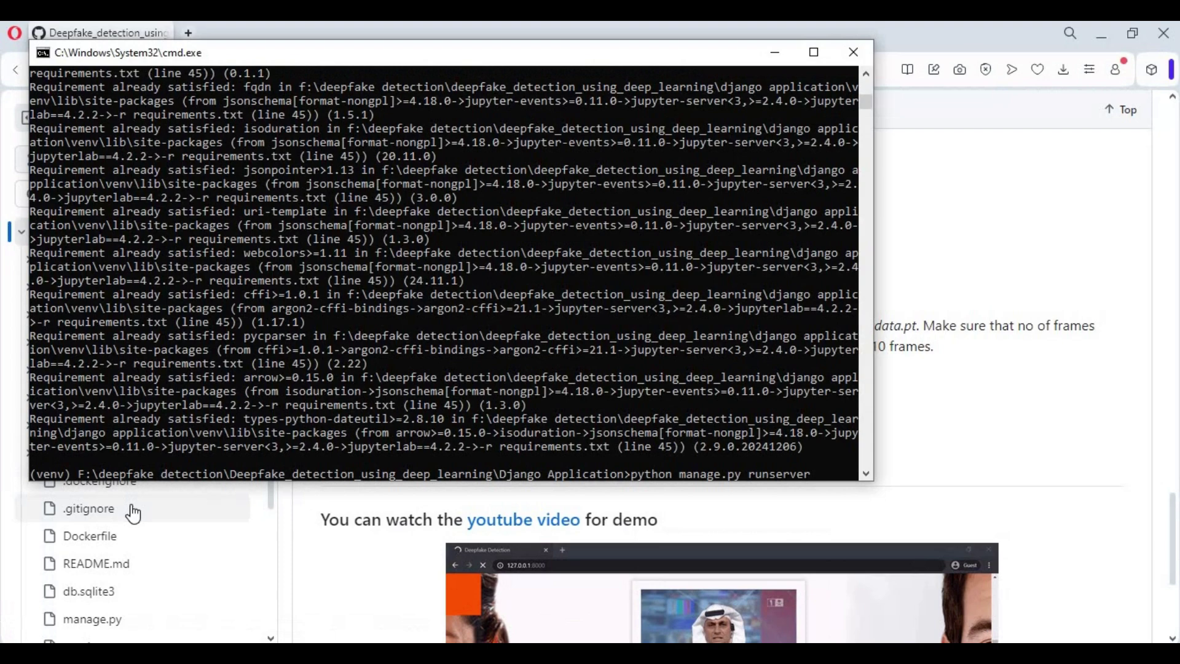
key("Return")
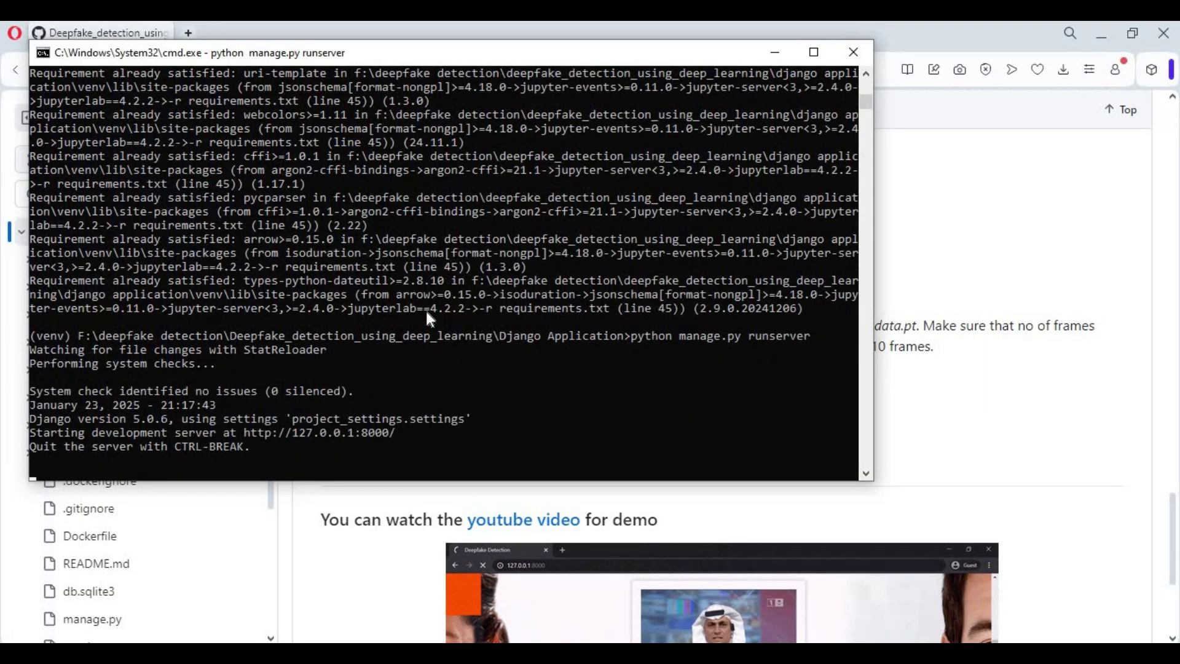
left_click_drag(396, 427, 246, 438)
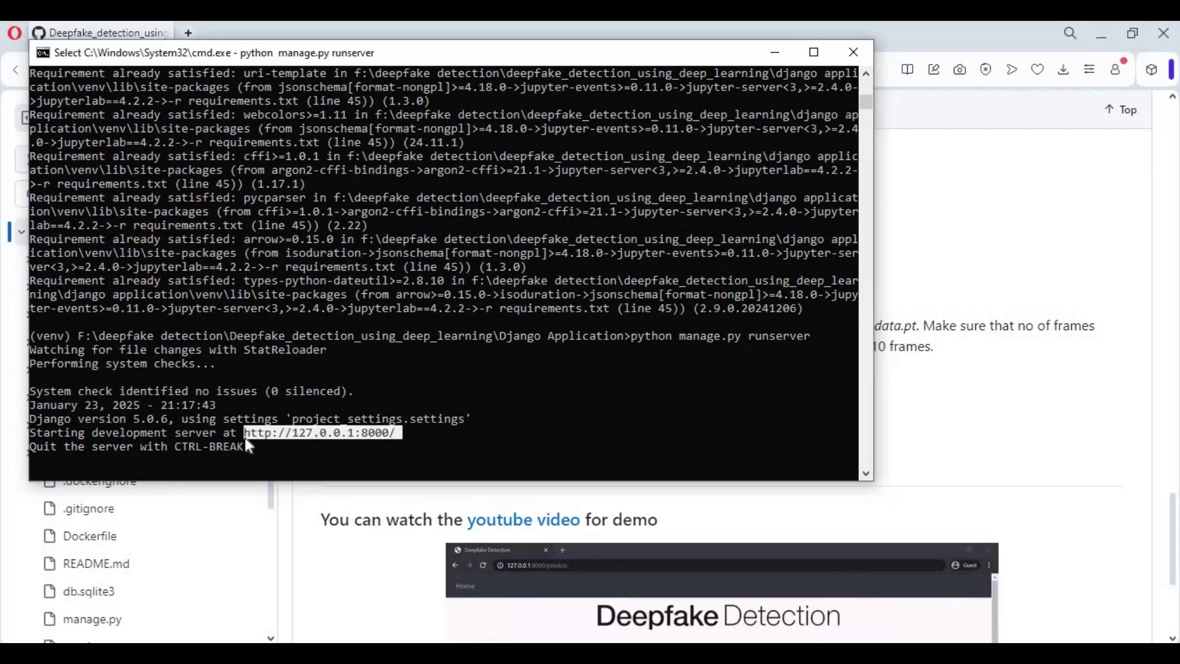
right_click(244, 437)
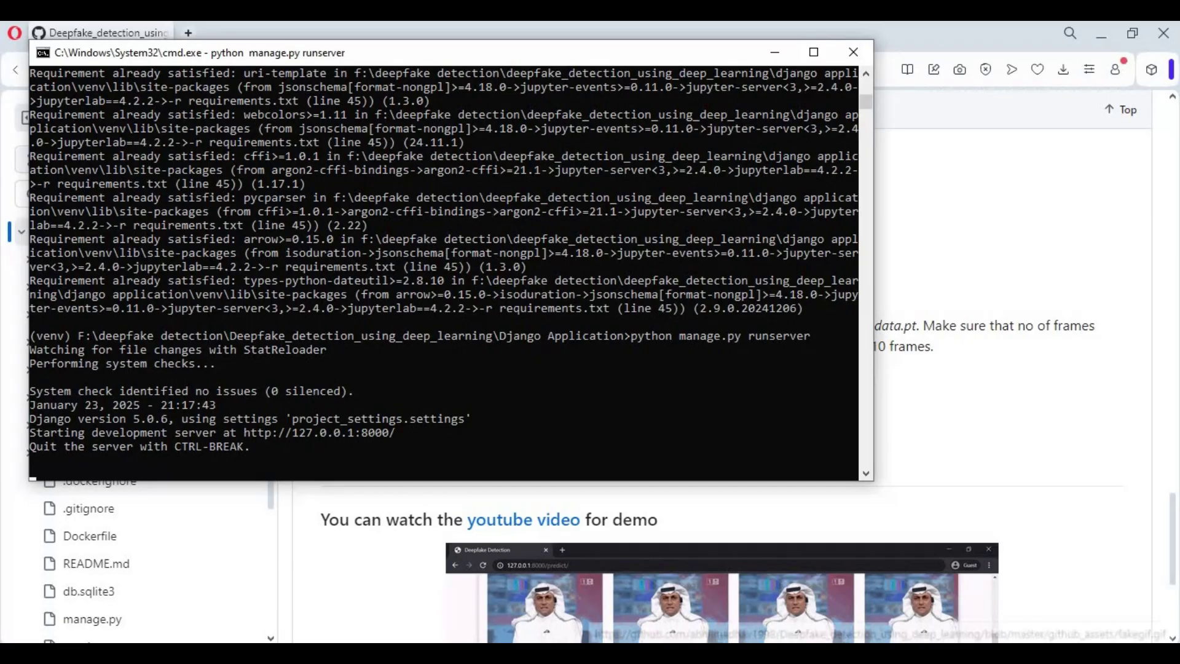
left_click(232, 35)
left_click(192, 33)
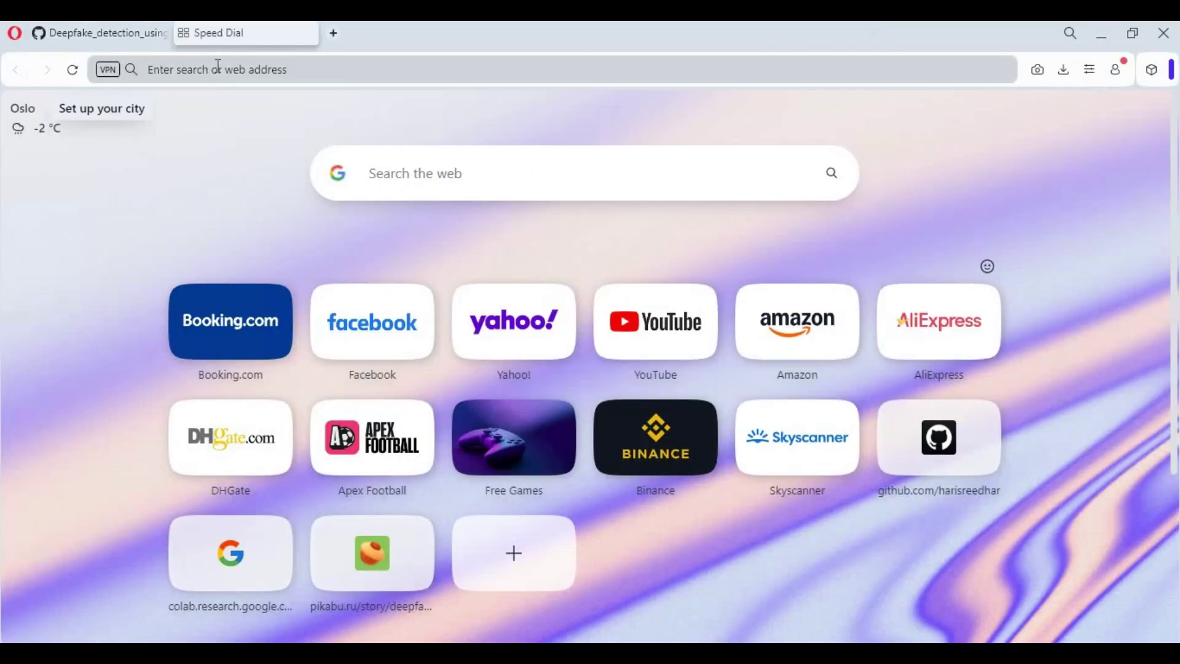
type("http://127.0.0.1:8000/")
key("Return")
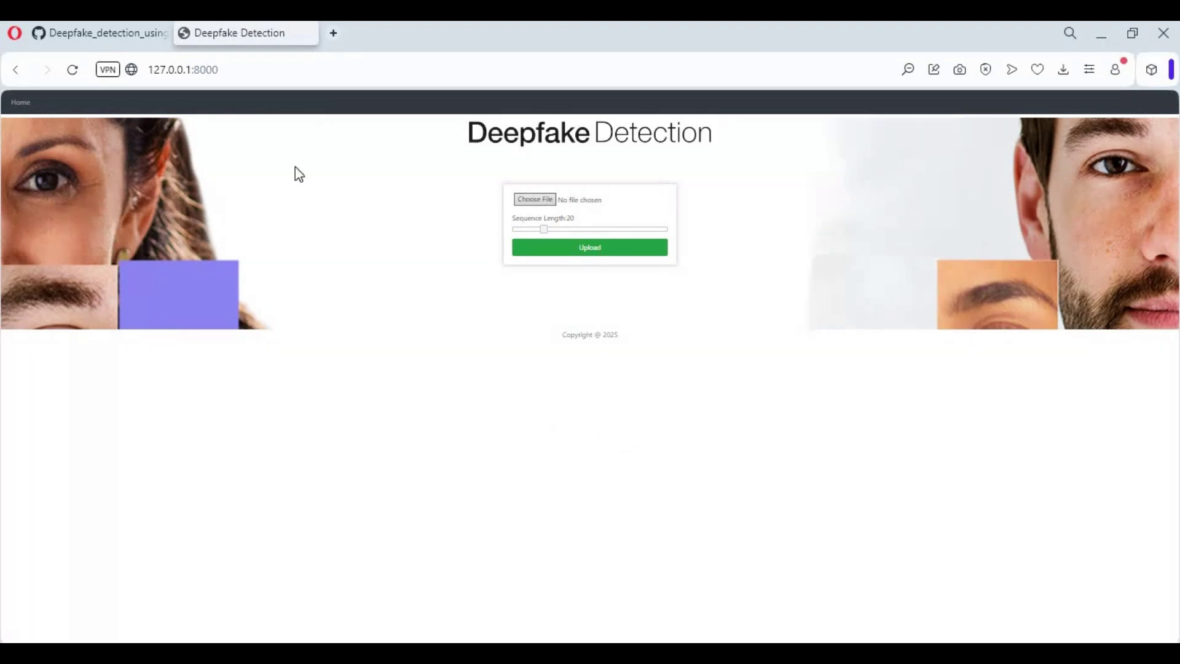
left_click(309, 35)
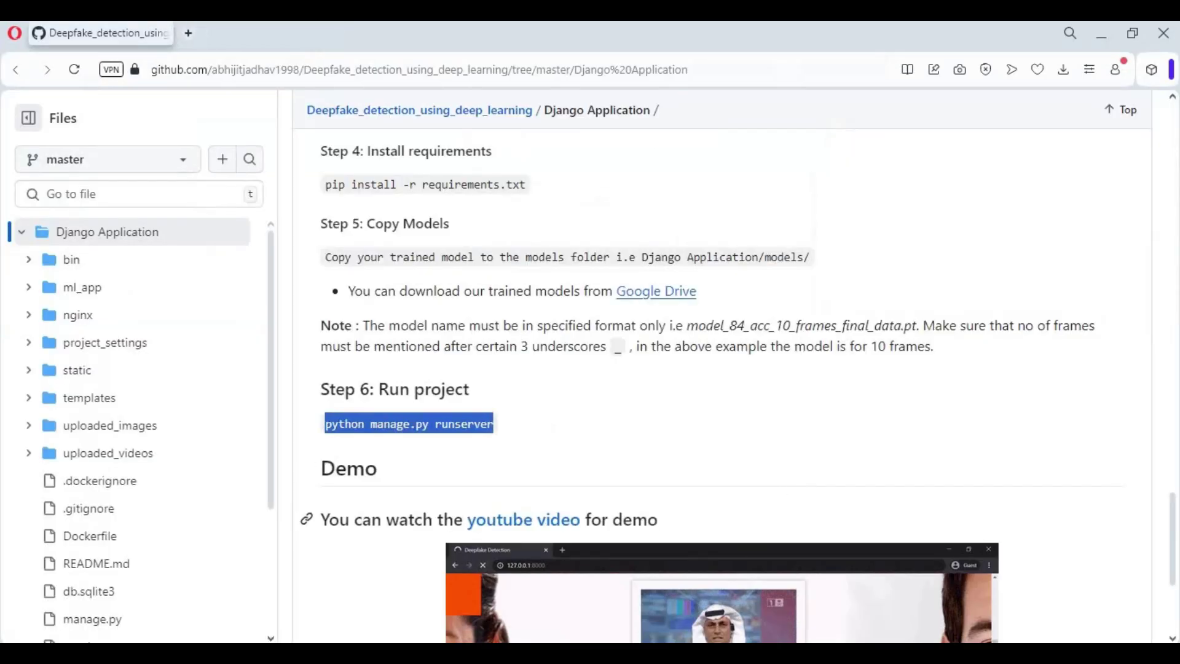
Create New Text Document.txt in the Django Application folder and open it in Notepad.
key("alt+Tab")
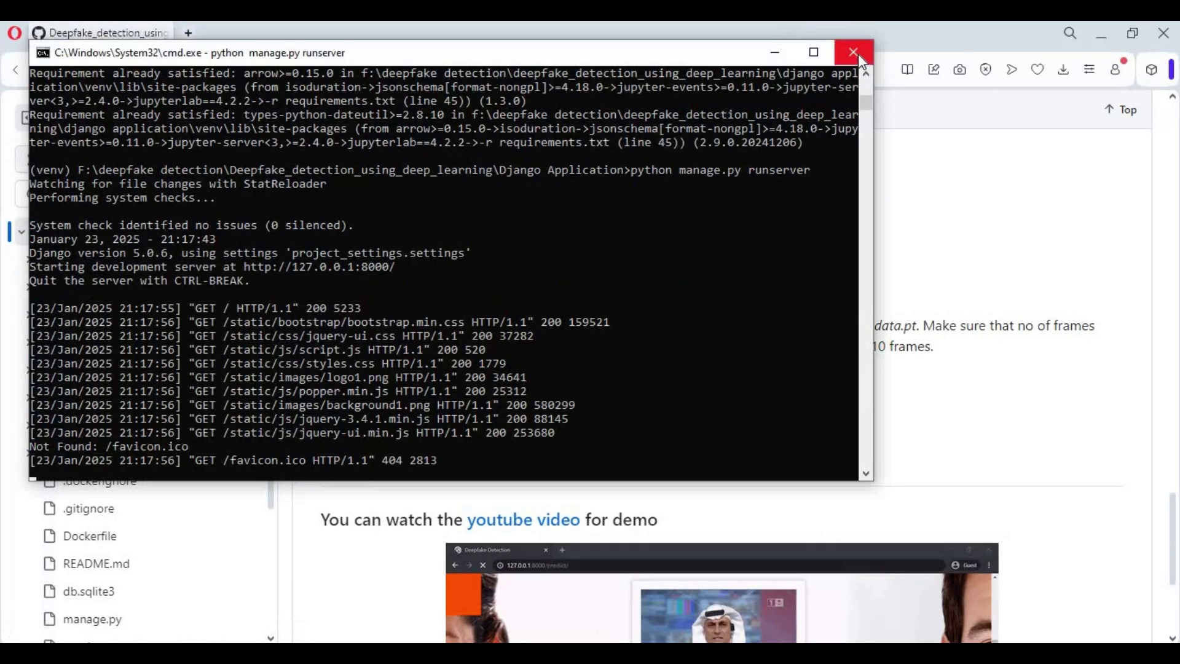
key("alt+Tab")
key("alt+Tab")
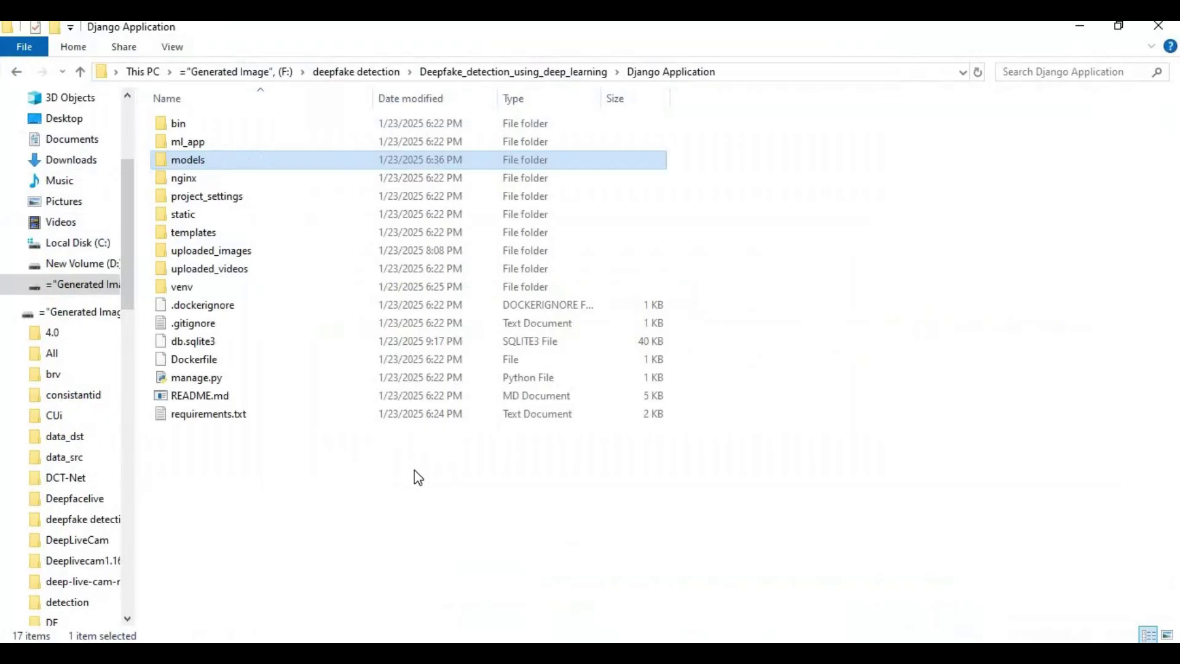
right_click(415, 471)
mouse_move(455, 437)
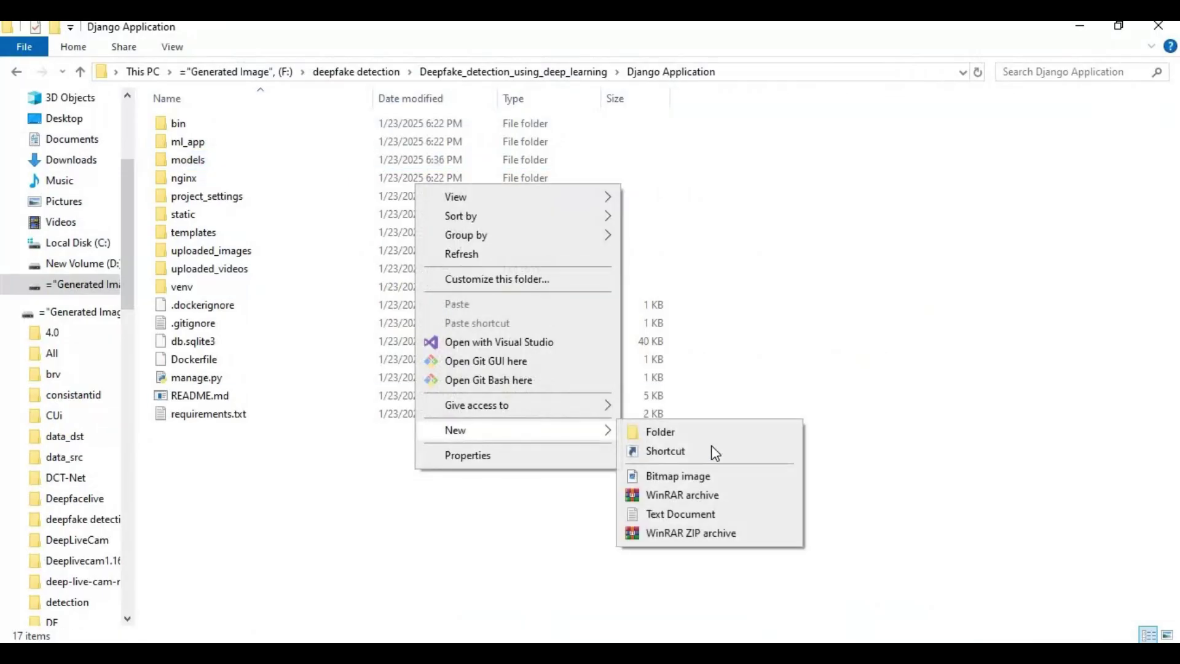
left_click(681, 514)
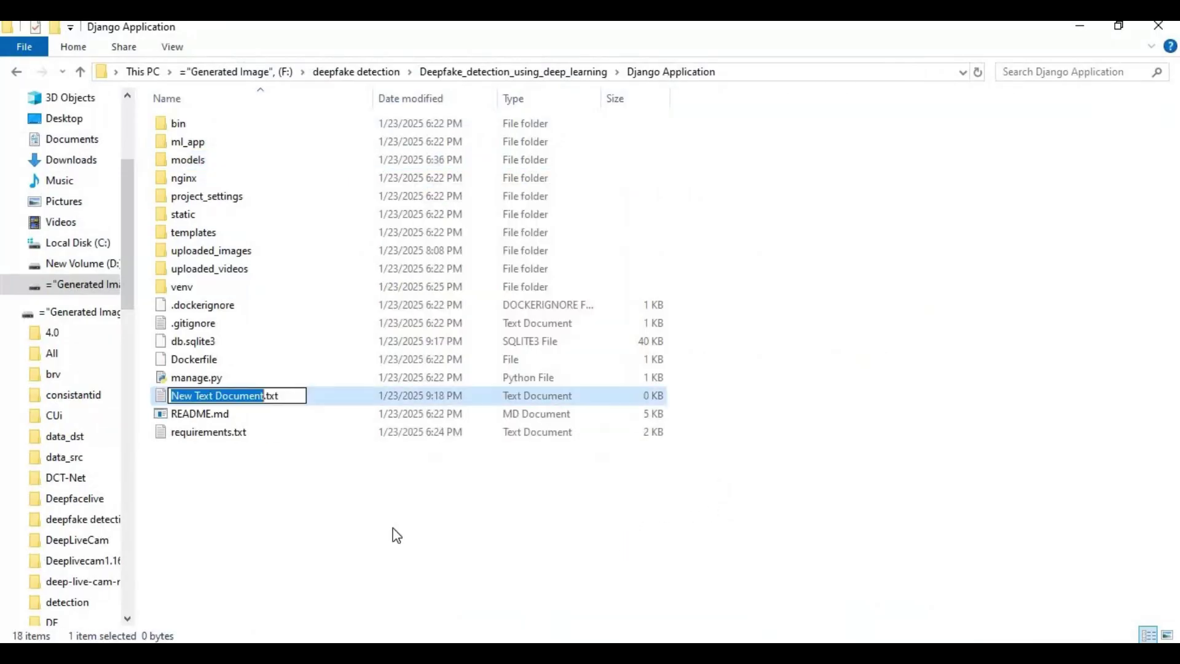
left_click(284, 467)
double_click(236, 397)
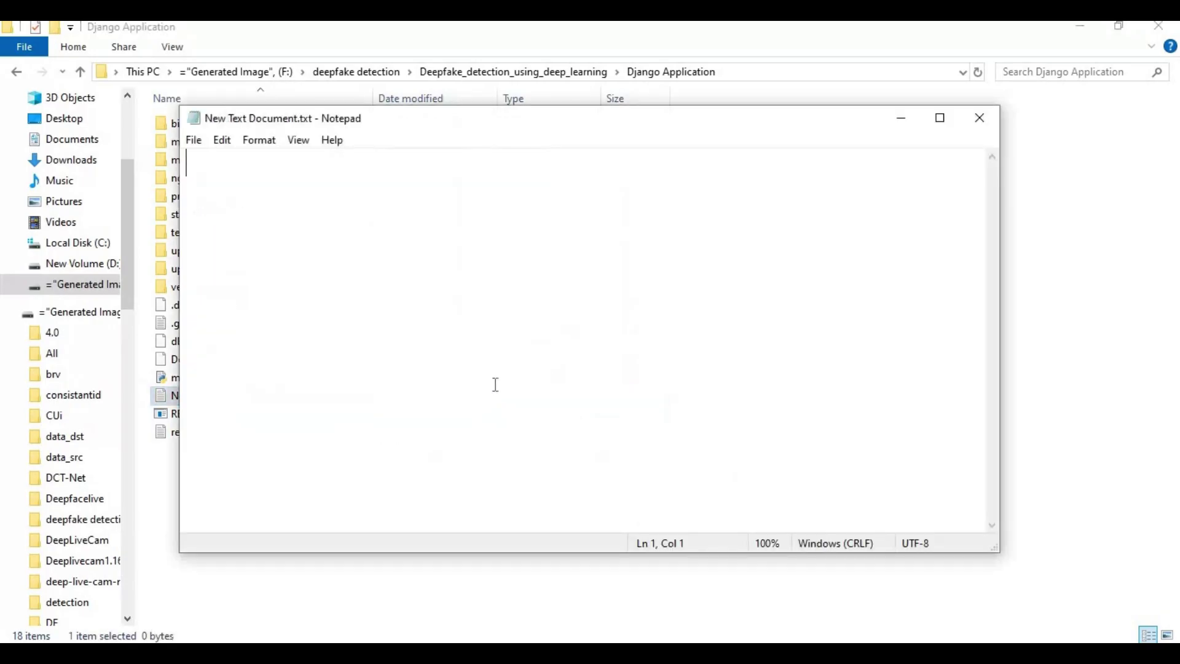
type("@e")
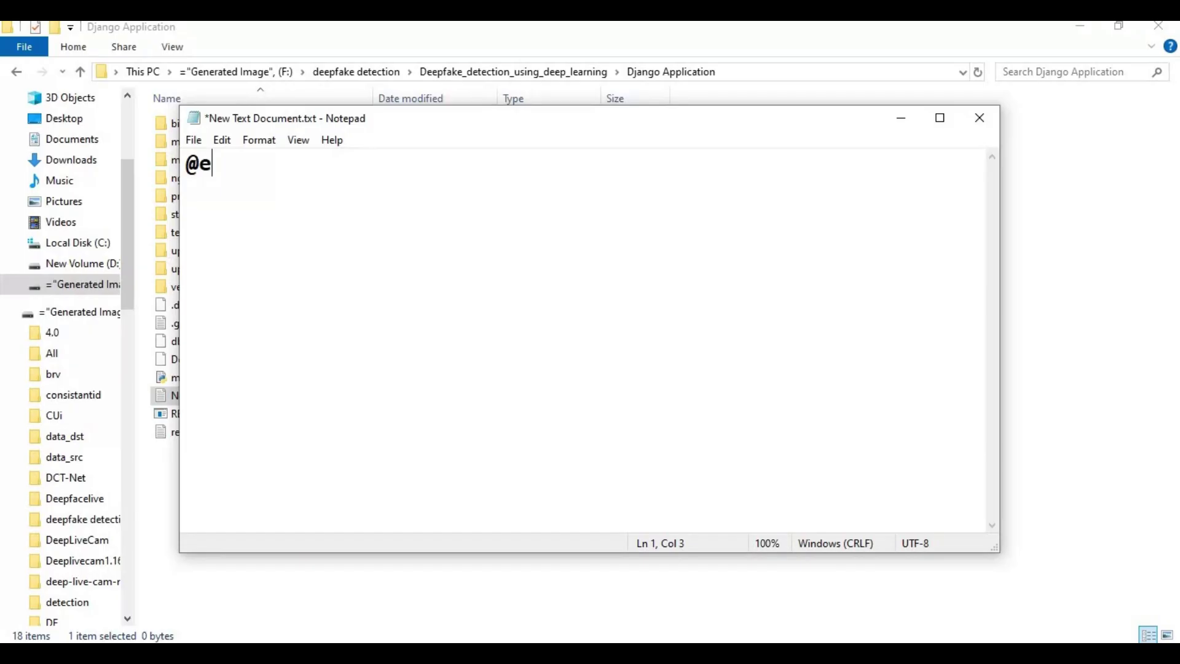
type("cho off")
key("Return")
type("call venv\\scripts\\activate")
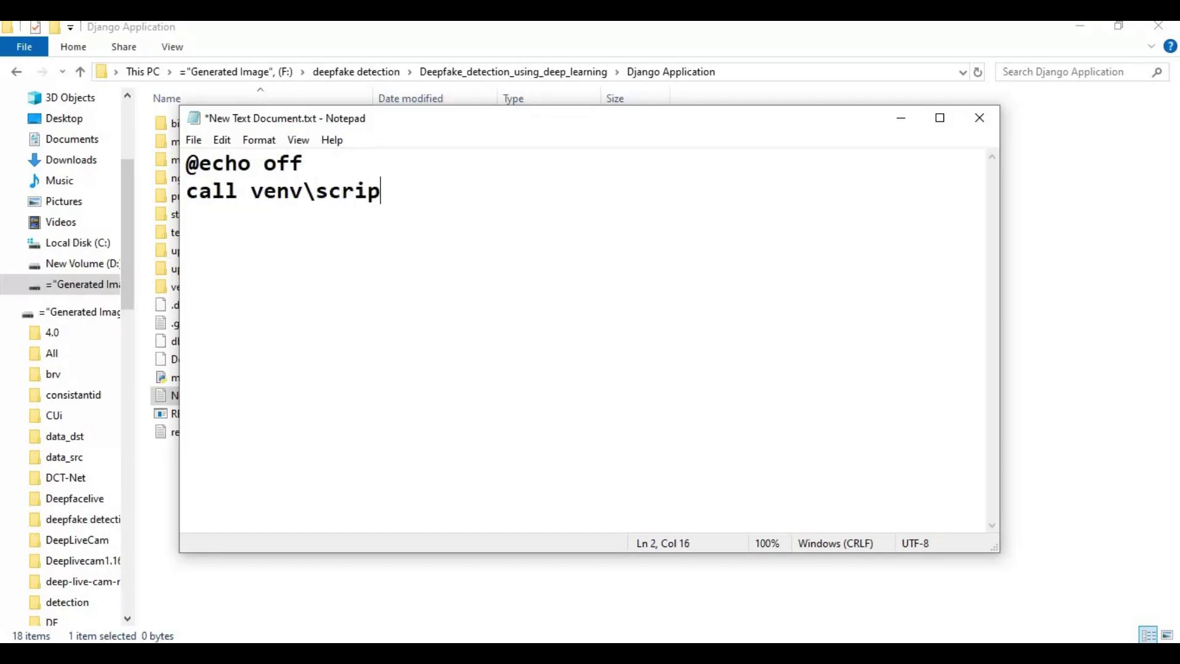
key("Return")
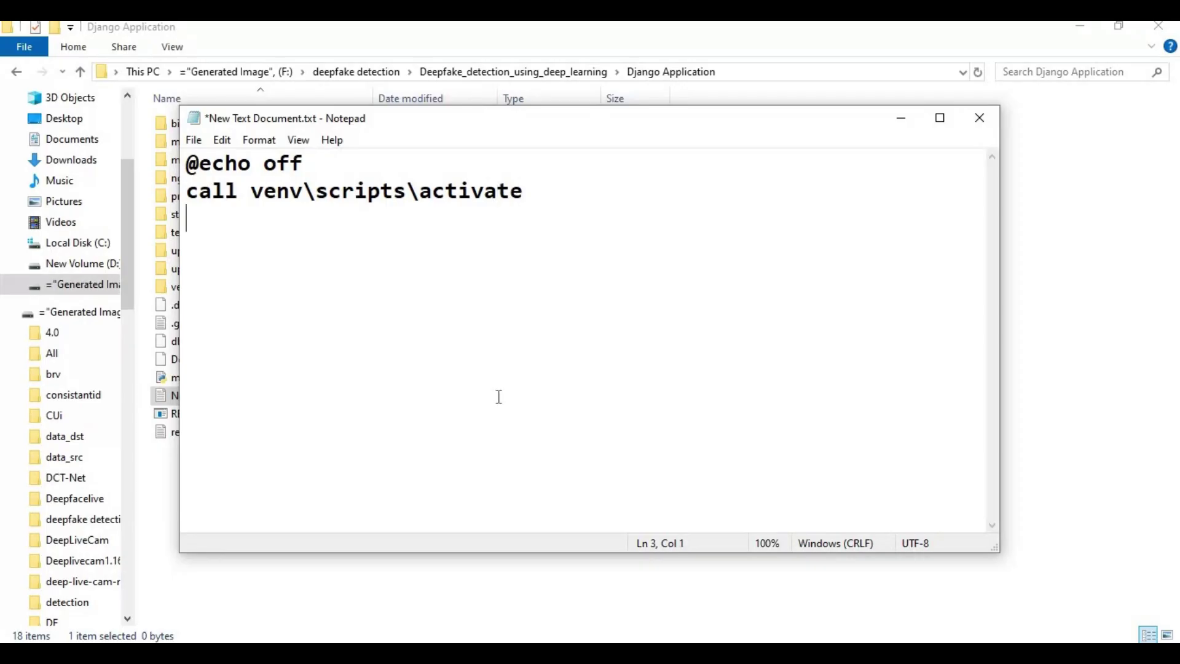
Add 'python manage.py runserver' copied from the GitHub README, followed by a 'pause' line.
key("alt+Tab")
right_click(446, 420)
left_click(461, 239)
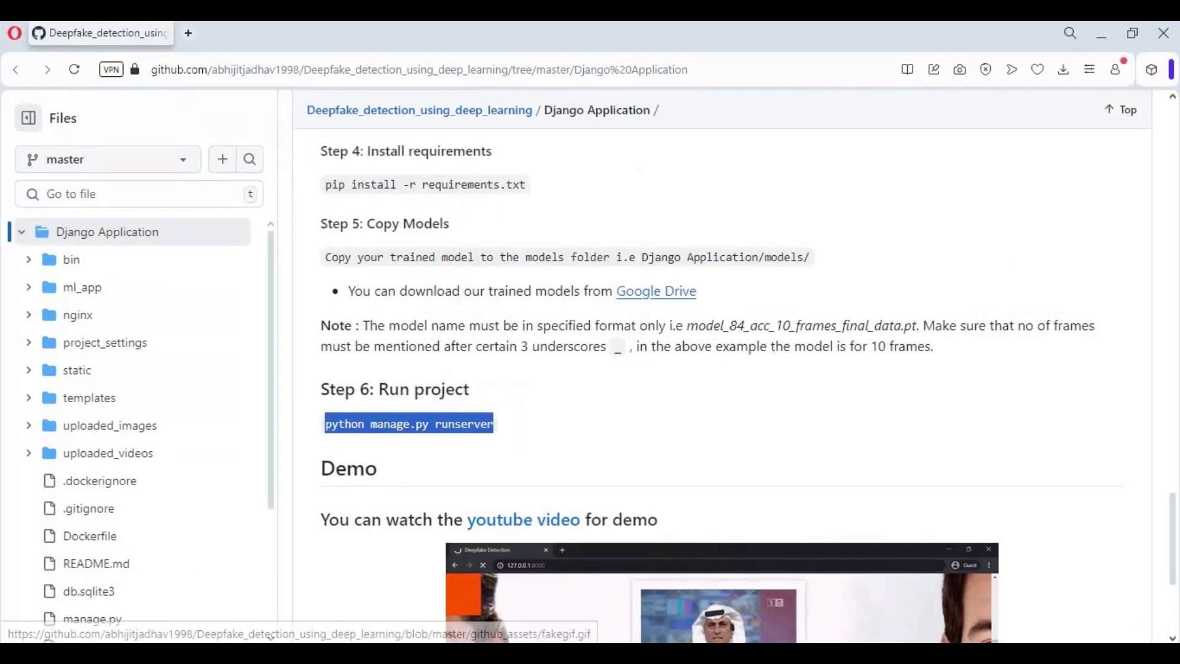
key("alt+Tab")
key("ctrl+v")
key("Return")
type("pause")
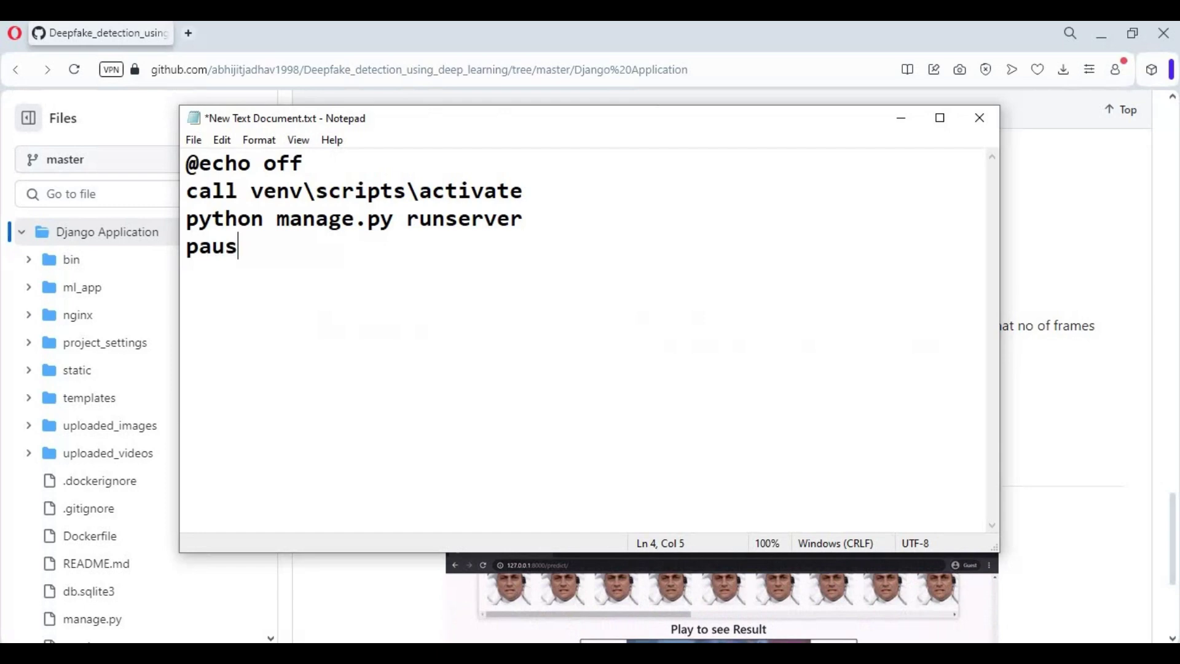
Save the script as run.bat in the Django Application folder and close Notepad.
left_click(198, 140)
left_click(252, 236)
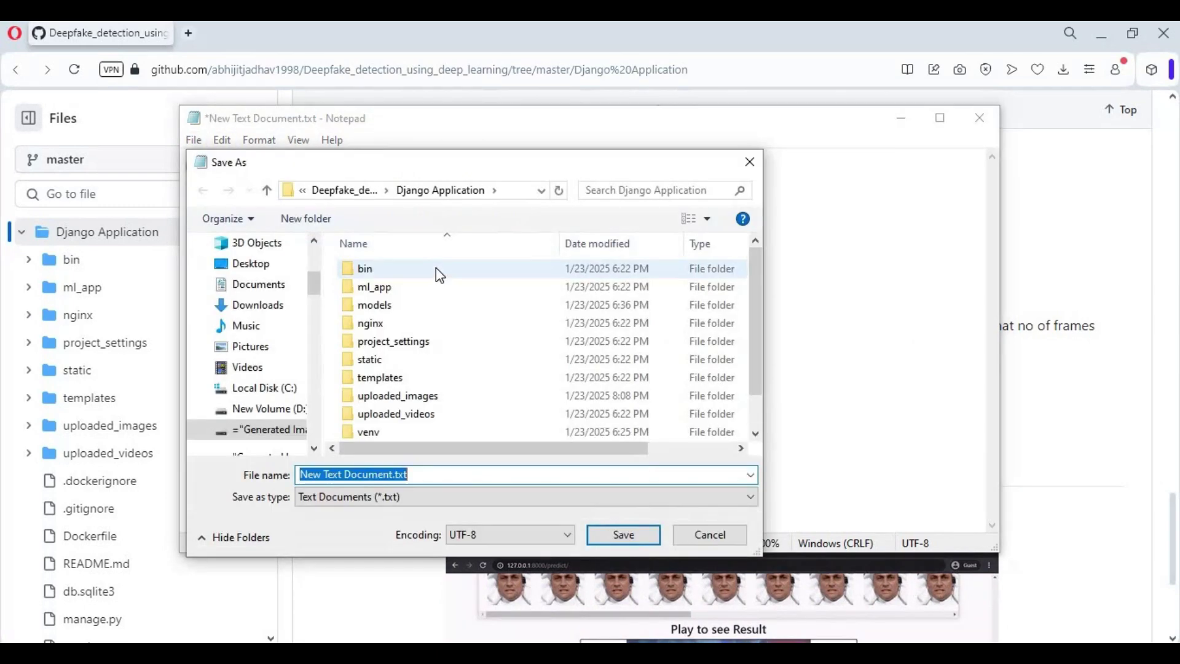
type("run")
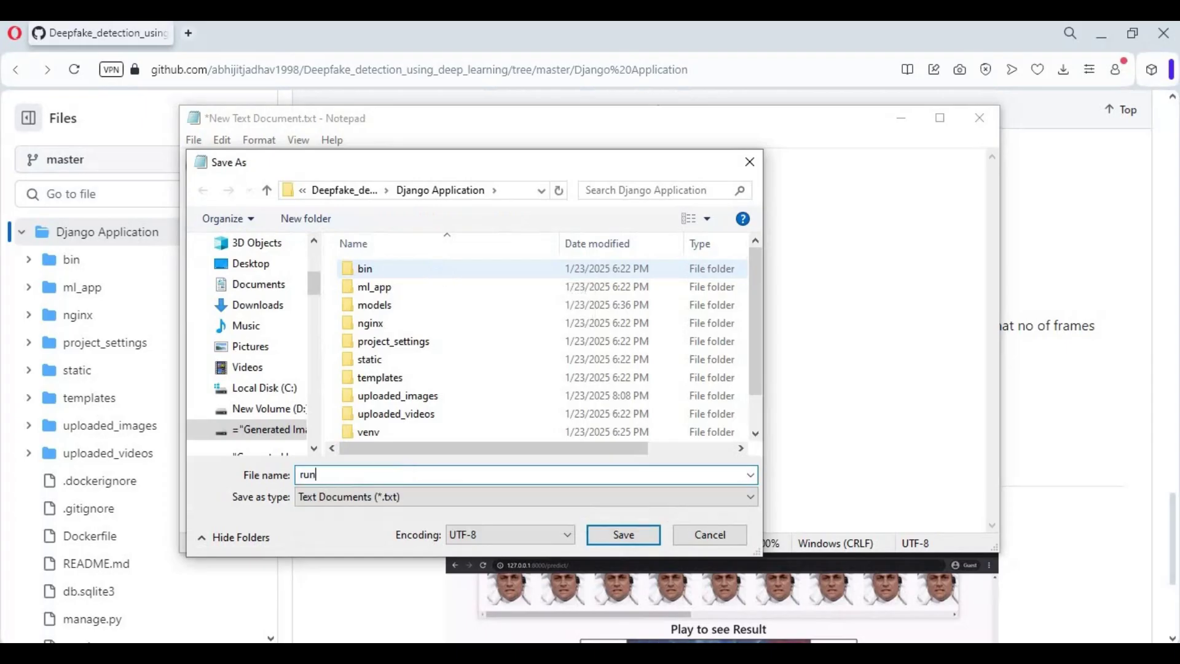
type(".bat")
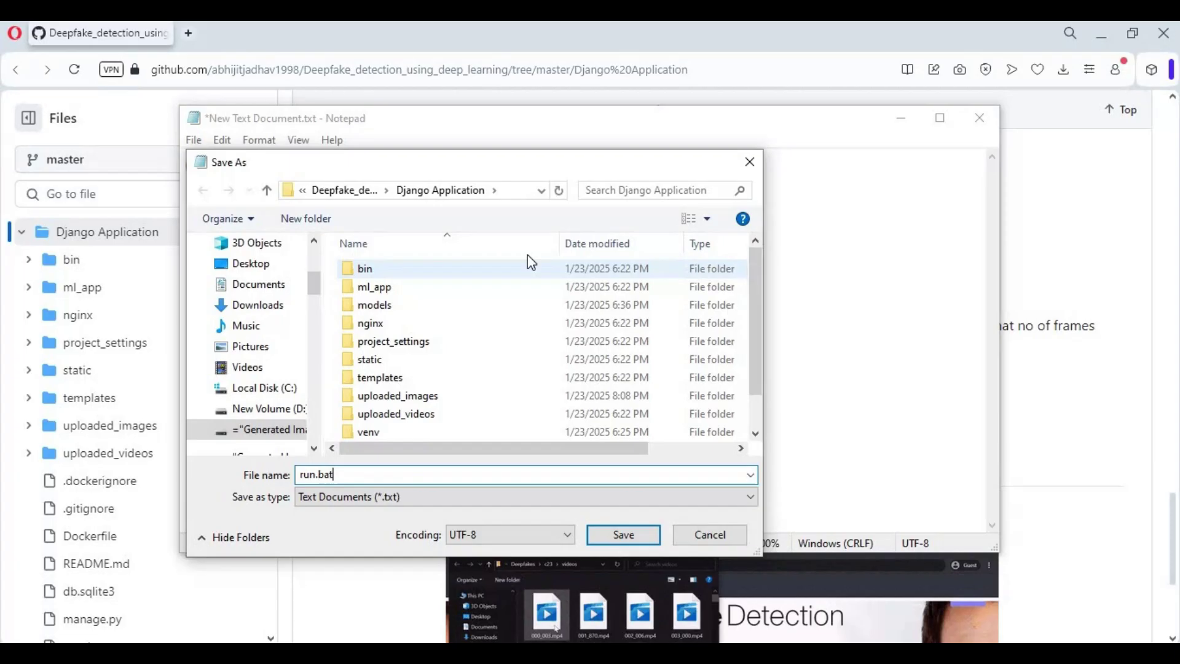
left_click(623, 536)
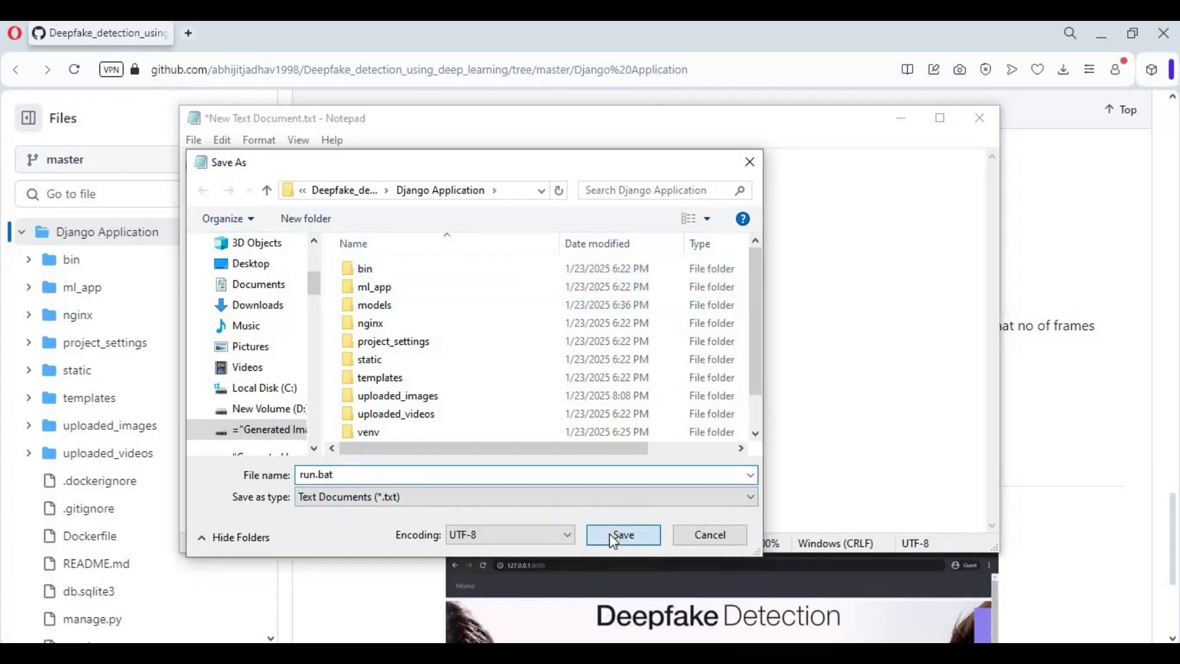
left_click(979, 118)
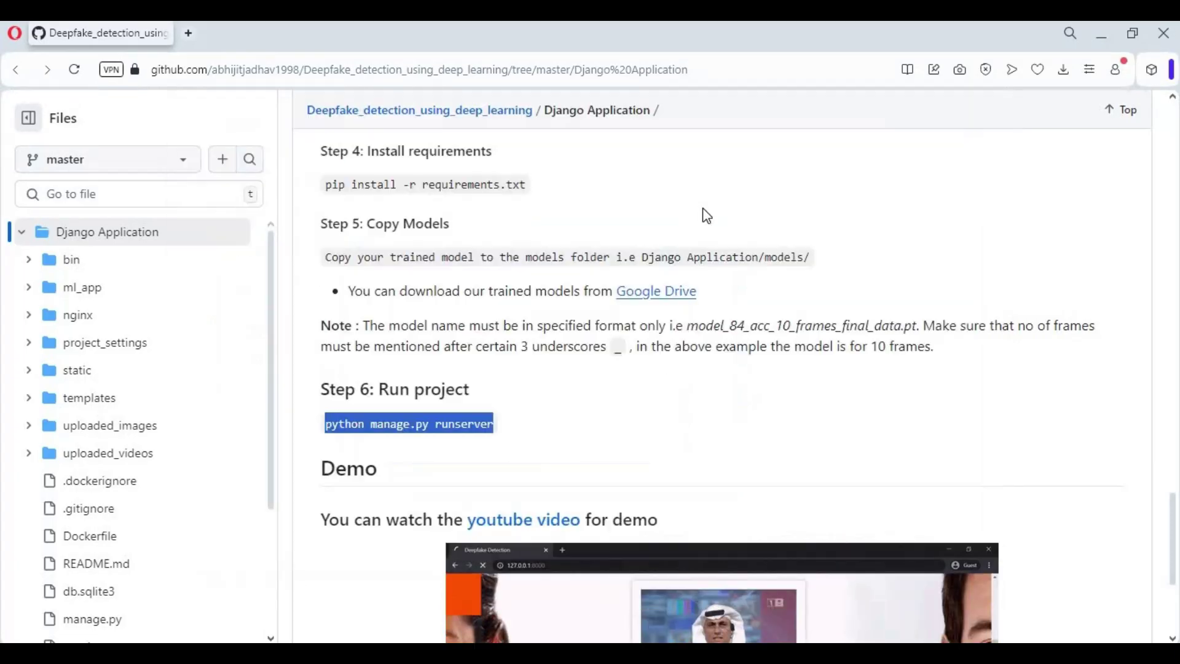
key("alt+Tab")
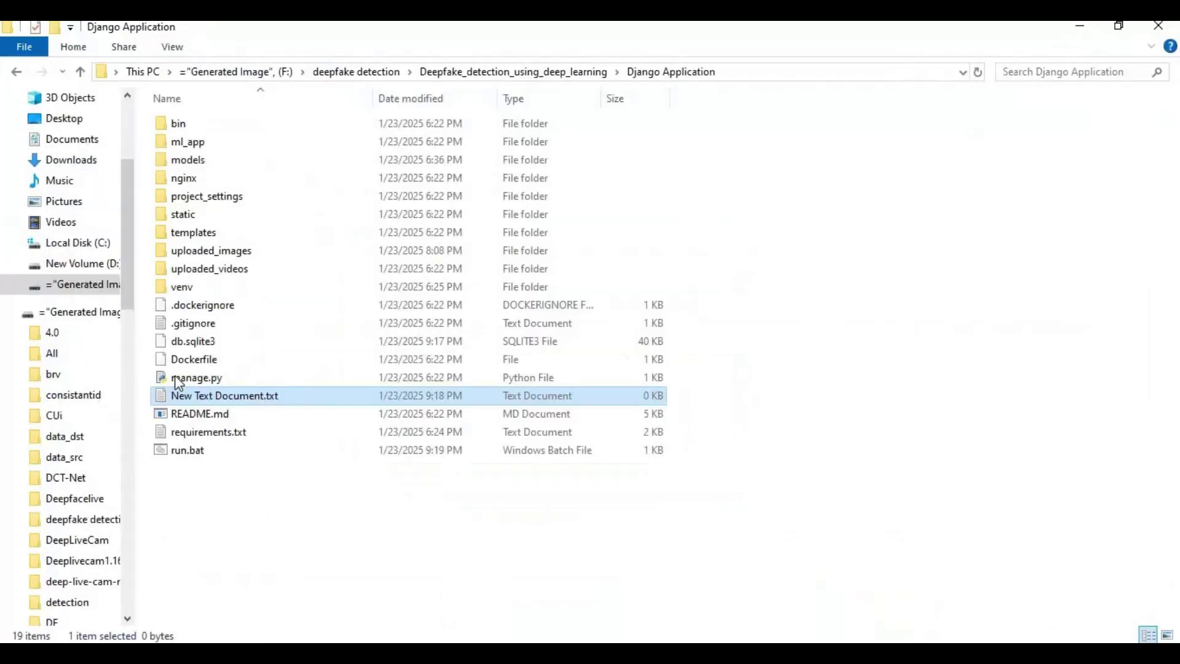
double_click(193, 453)
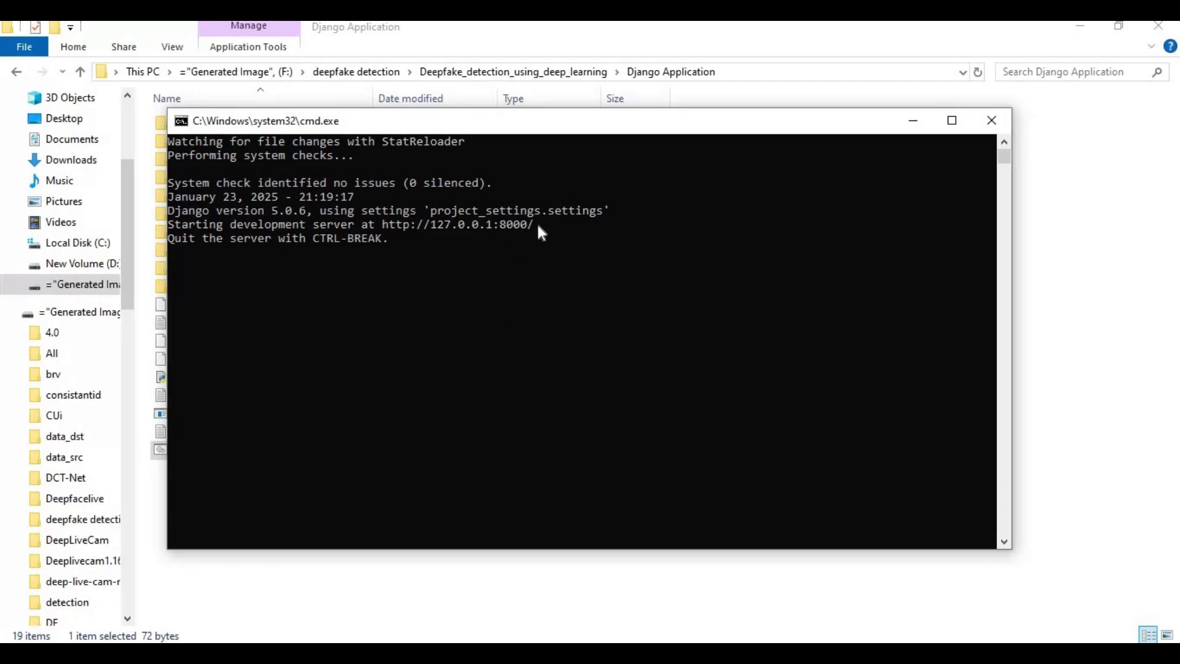
left_click_drag(536, 226, 377, 225)
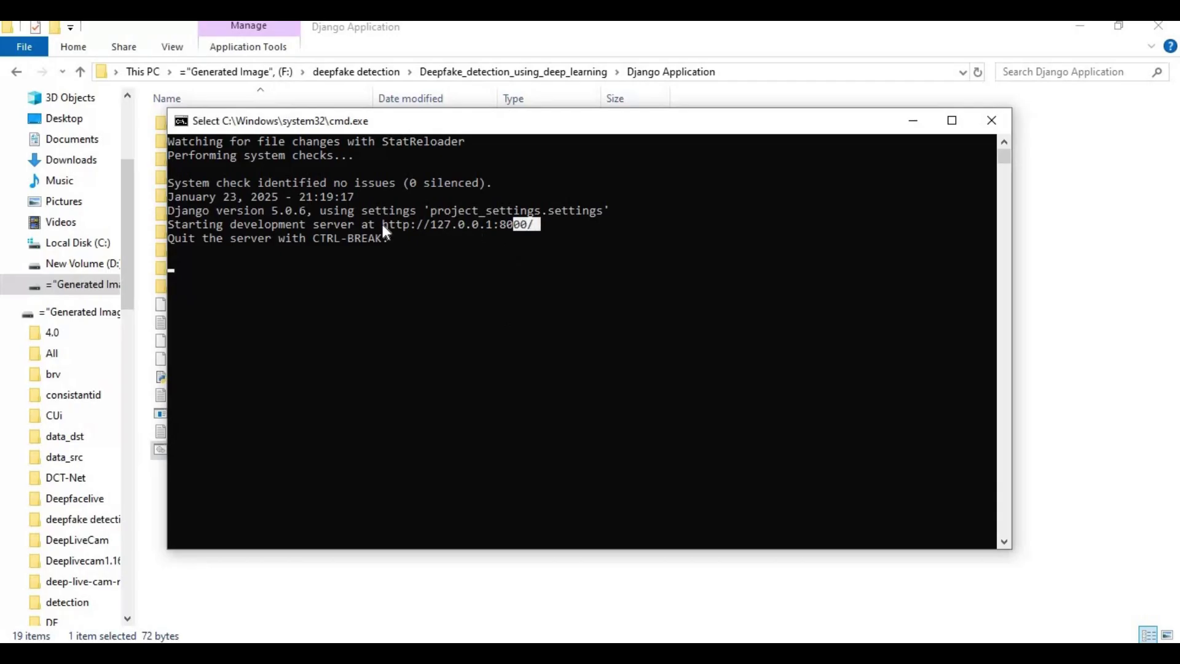
right_click(392, 309)
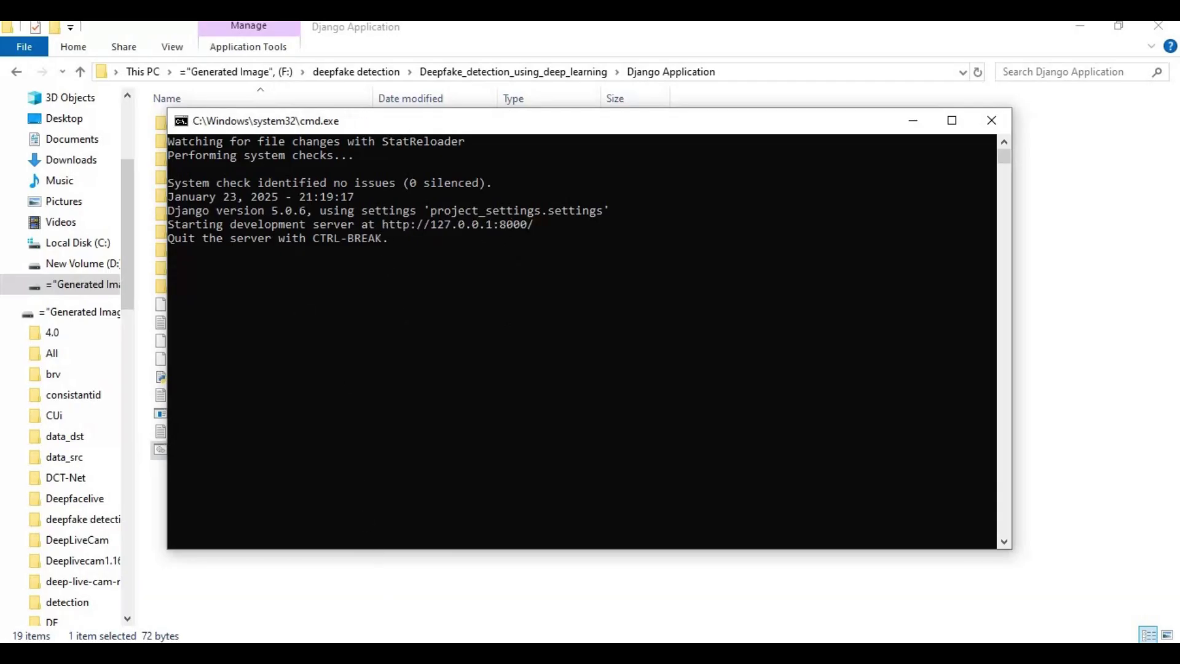
key("alt+Tab")
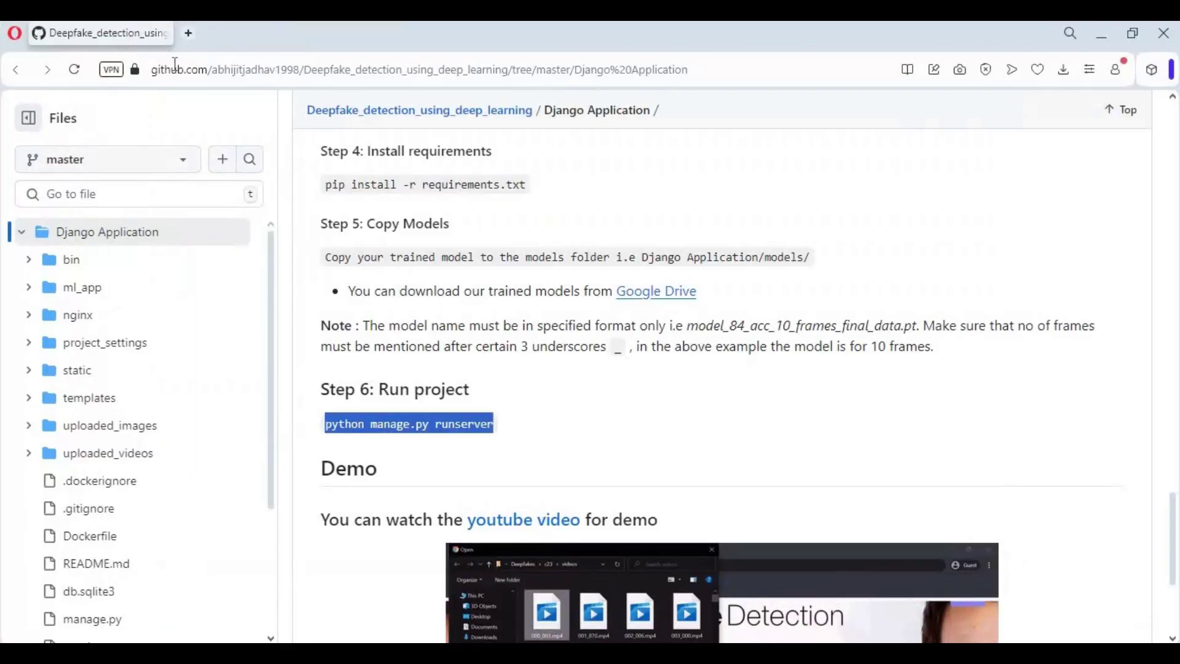
key("ctrl+t")
key("ctrl+v")
key("Return")
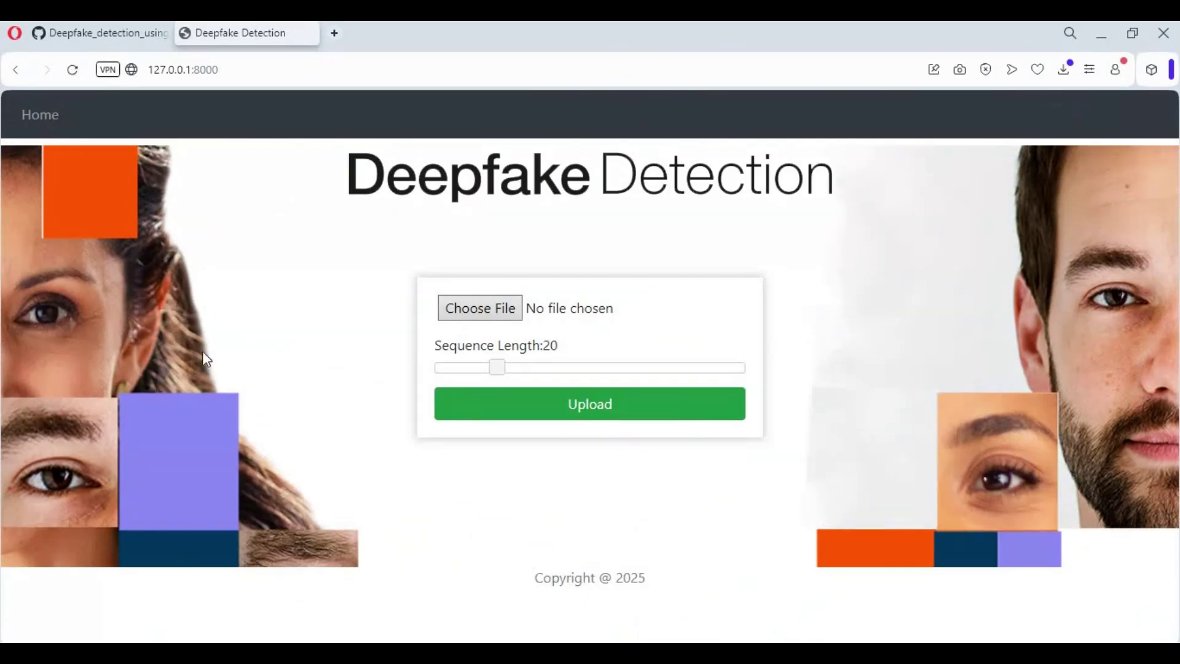
Choose the birthday-candles video and upload it for analysis at sequence length 20.
left_click(483, 313)
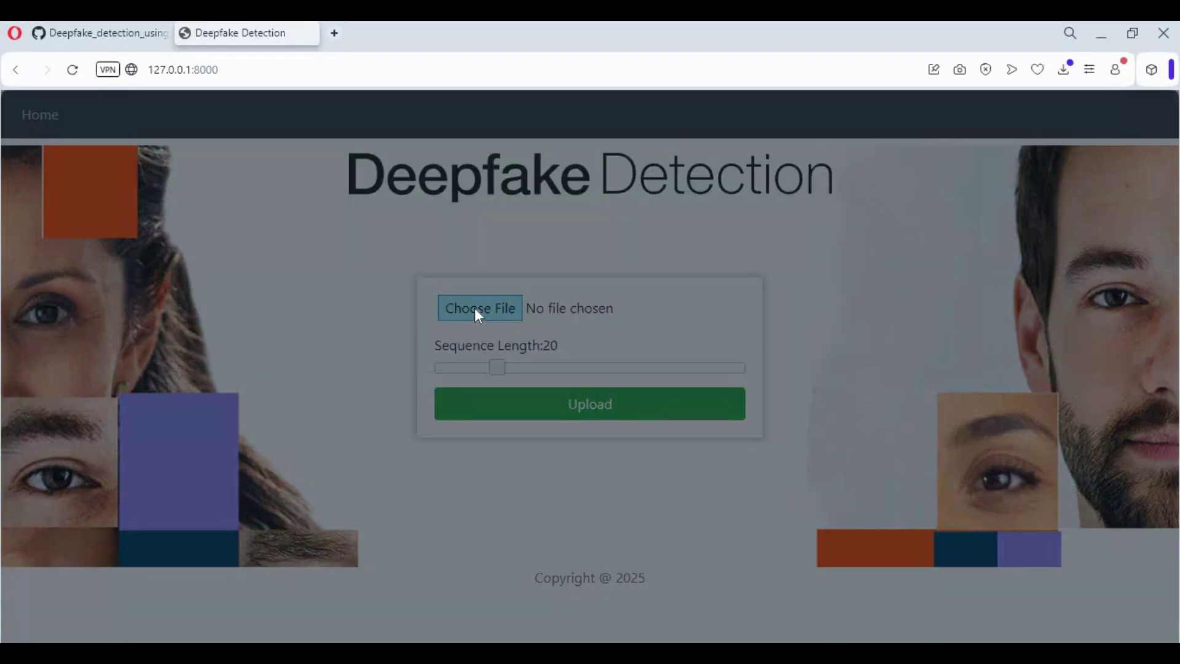
left_click(204, 253)
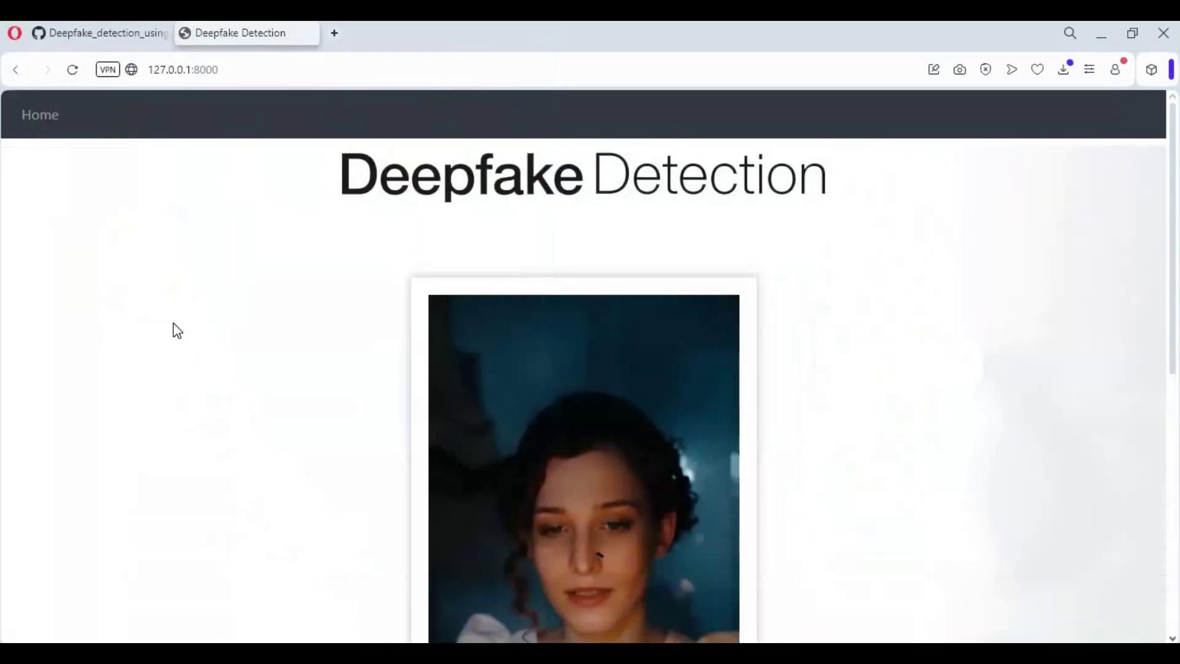
scroll(597, 335, "down", 3)
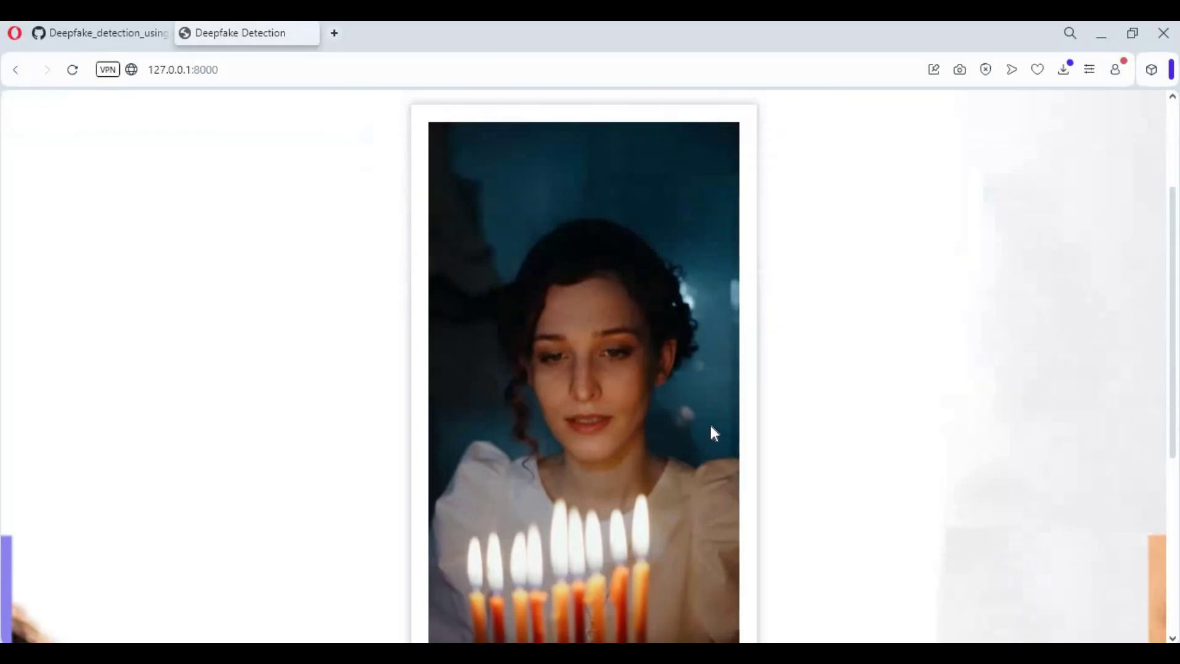
scroll(709, 425, "down", 3)
scroll(709, 430, "down", 3)
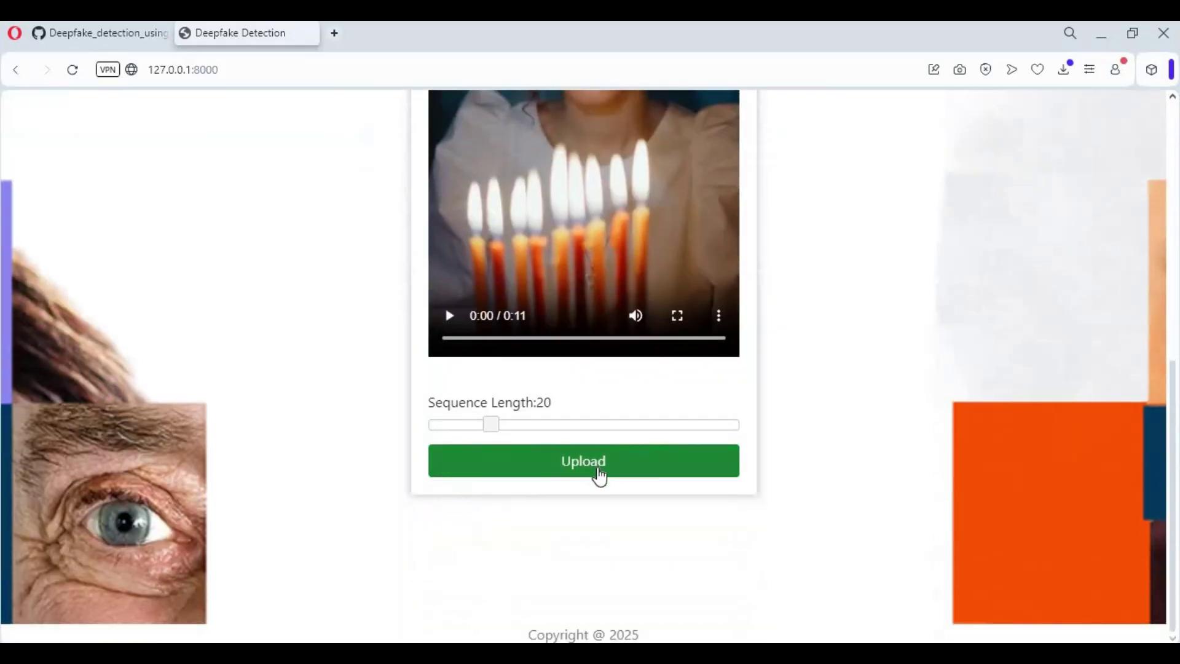
left_click(599, 474)
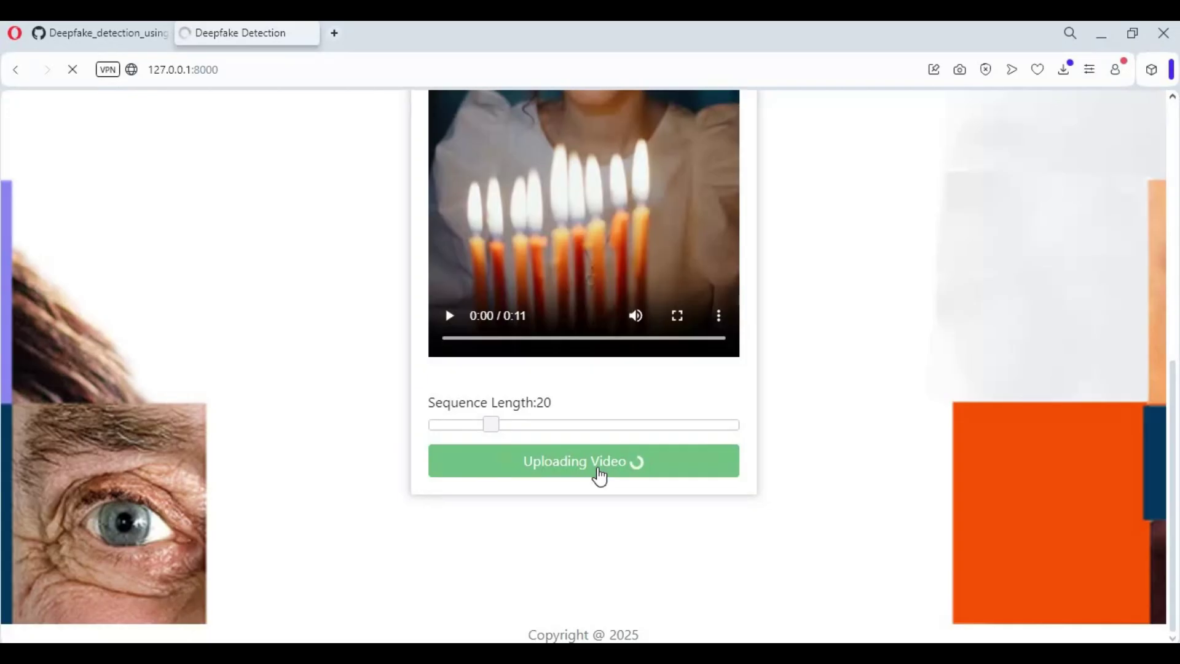
scroll(599, 476, "up", 5)
Scroll down to the Result: REAL verdict and play the analysed video.
key("alt+Tab")
key("alt+Tab")
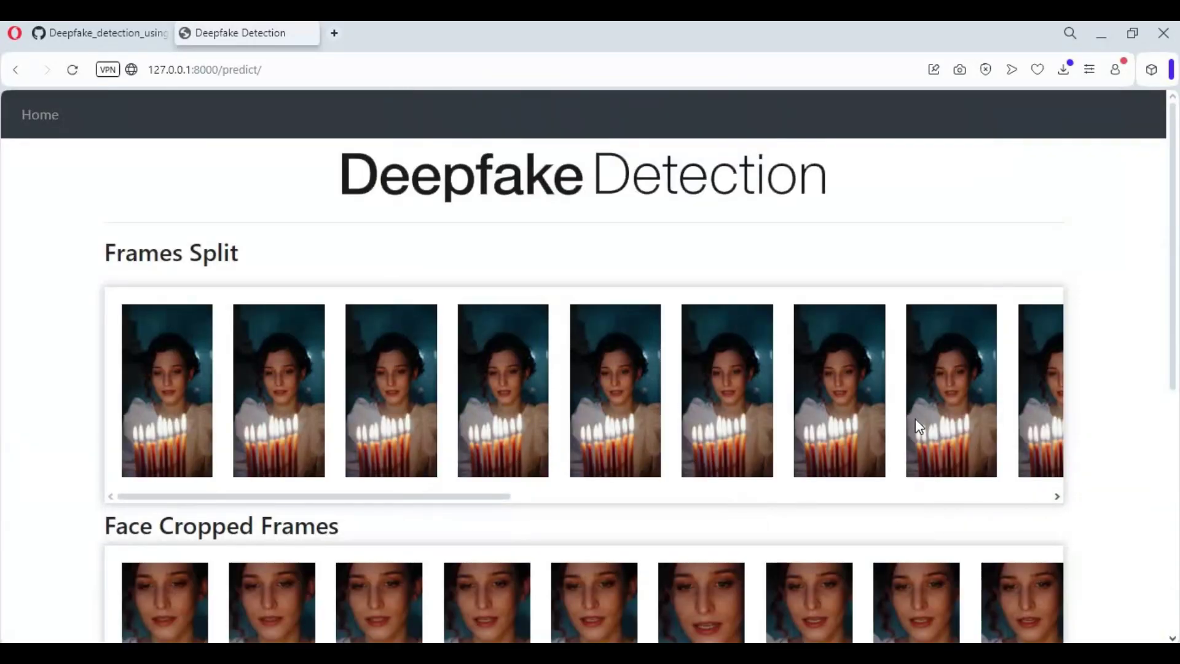
scroll(919, 429, "down", 3)
scroll(919, 428, "down", 4)
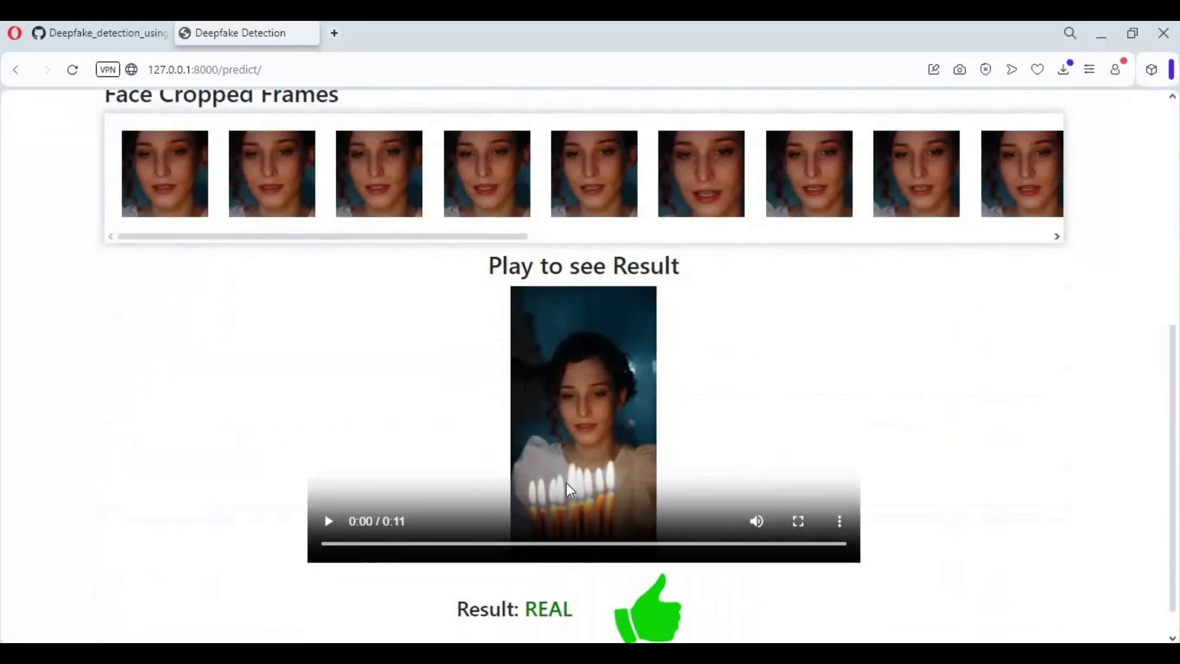
left_click(327, 521)
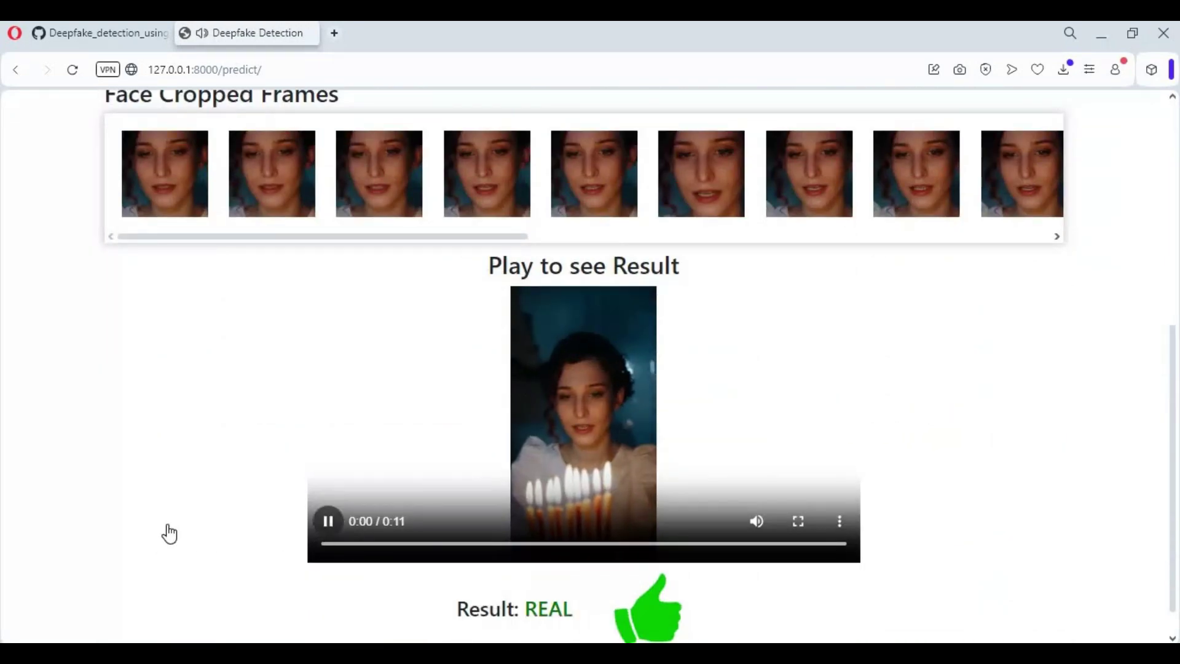